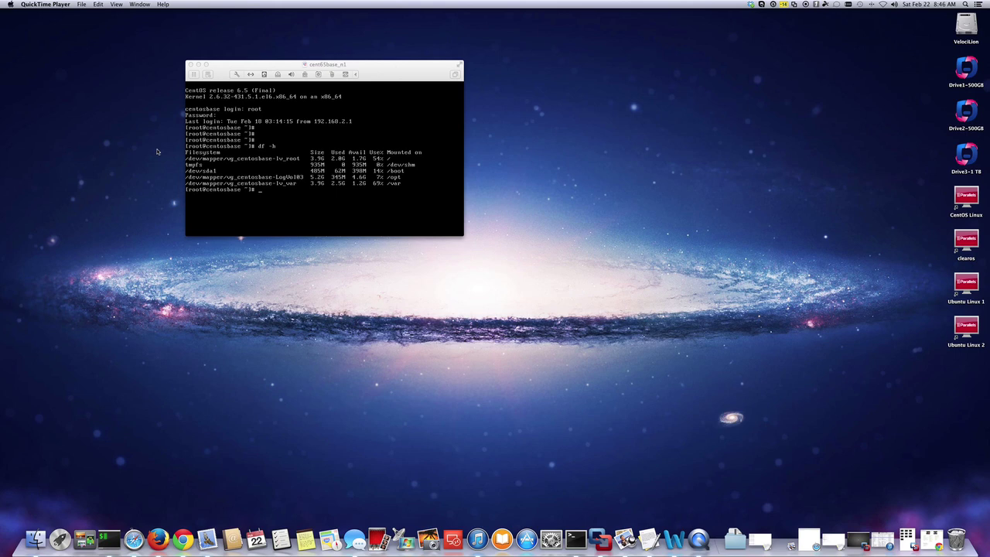
Check the hard disk settings of the cent65base_n1 virtual machine, then close them
left_click_drag(221, 65, 288, 156)
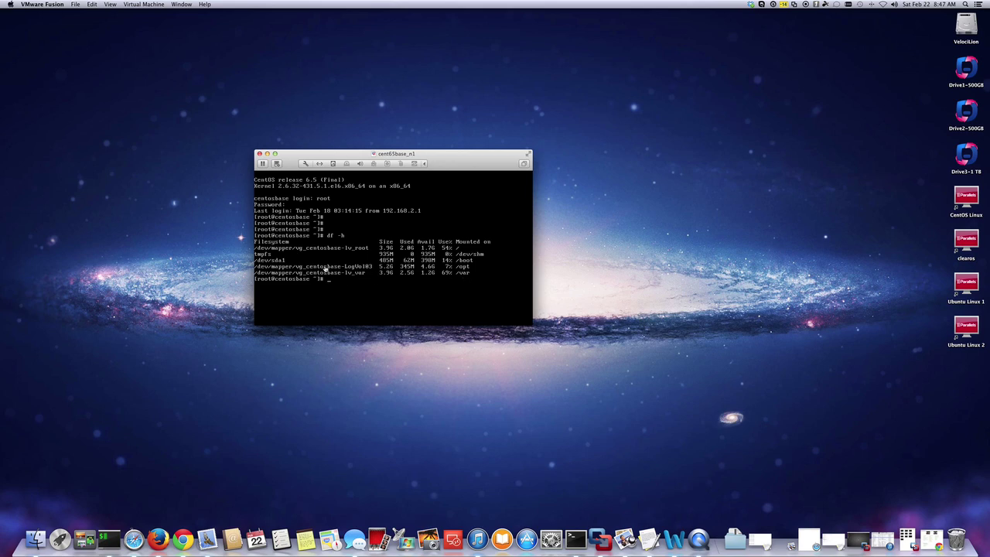
left_click(321, 263)
key("ctrl+super")
left_click(306, 163)
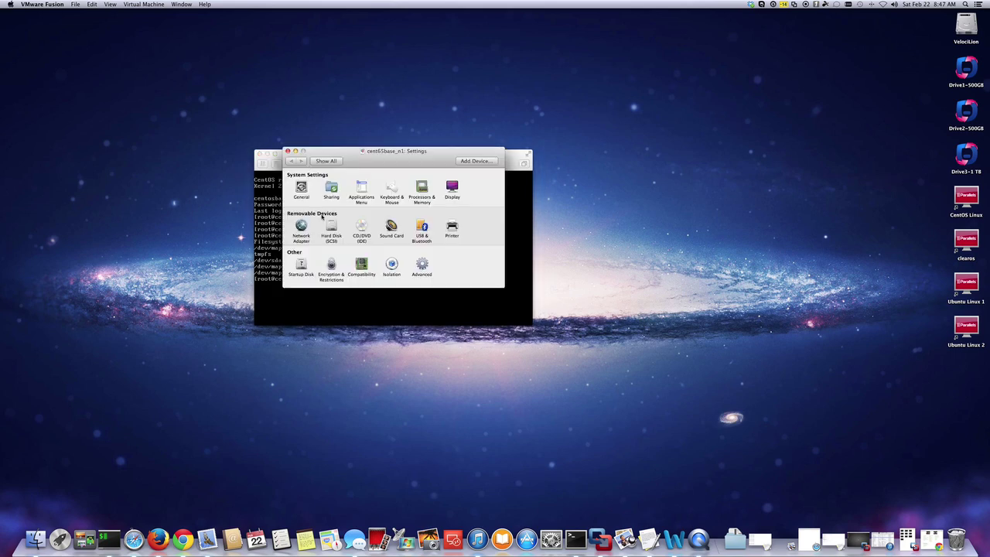
left_click(334, 225)
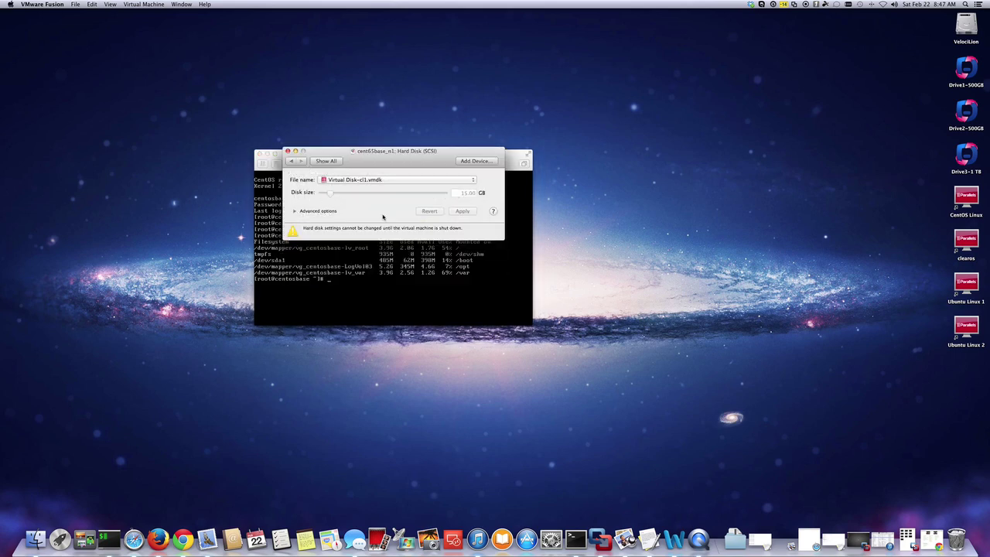
left_click_drag(395, 161, 657, 172)
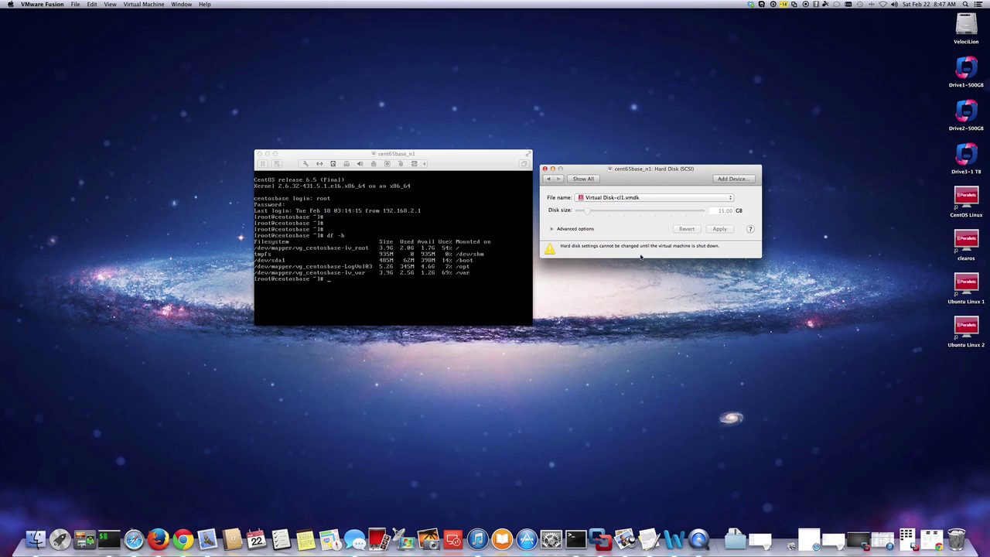
left_click(545, 168)
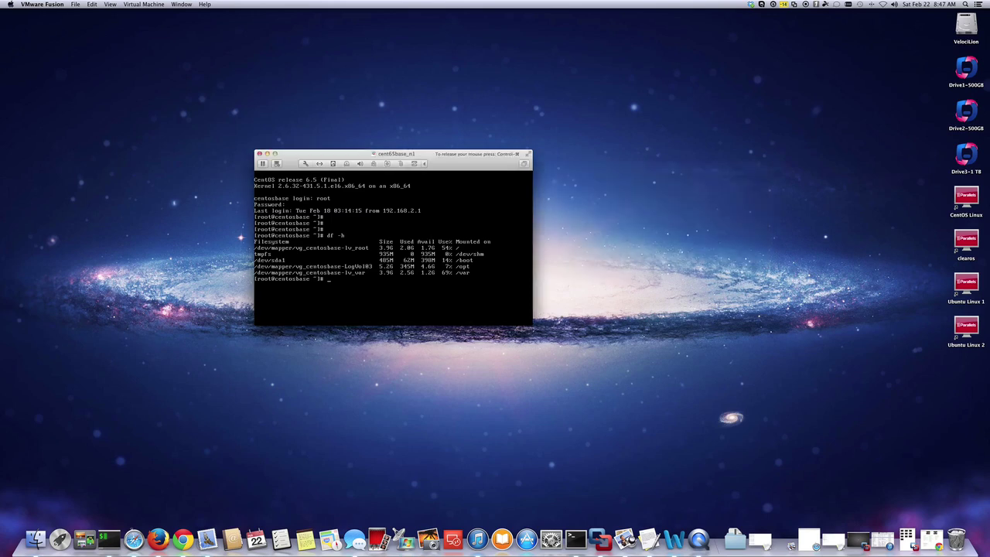
Shut down the CentOS guest with the poweroff command and release the pointer from the virtual machine
type("poweroff")
key("Return")
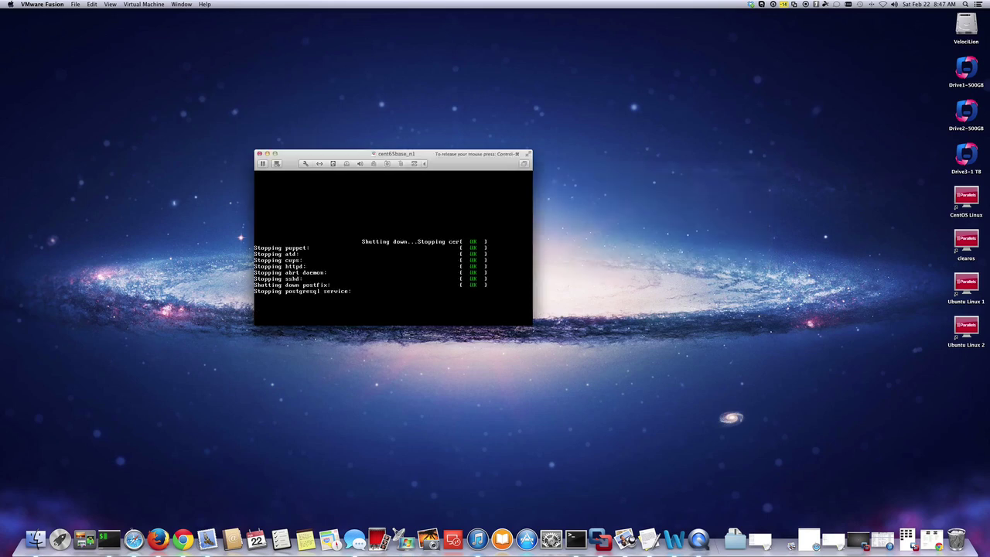
key("ctrl+super")
left_click_drag(459, 161, 478, 149)
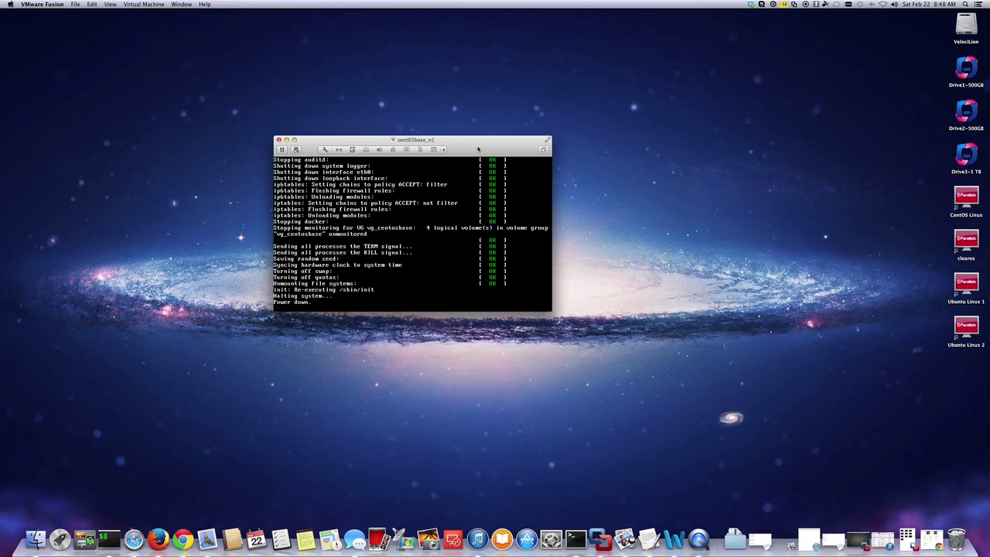
Set the cent65base_n1 virtual hard disk size to 20.00 GB, apply the change and close the settings
left_click(323, 150)
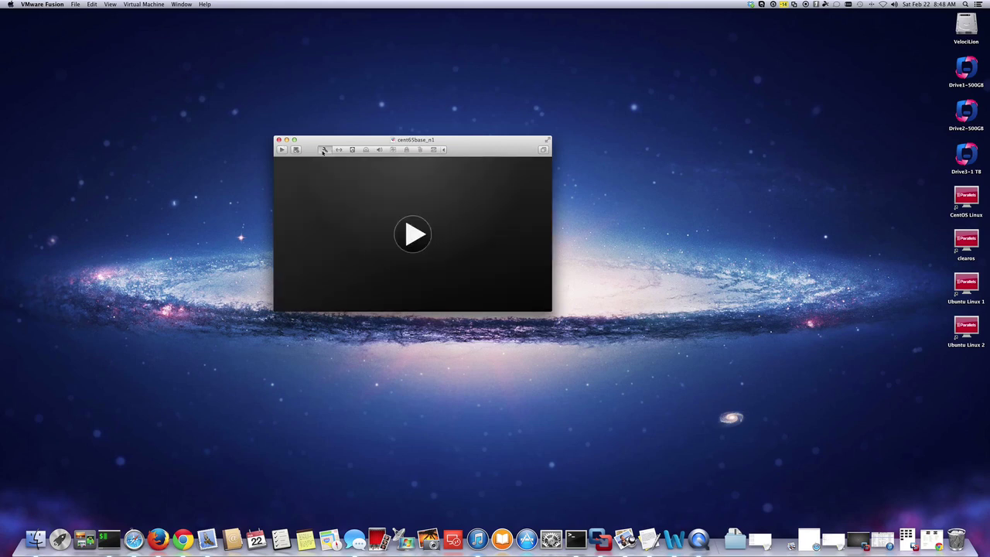
left_click_drag(401, 151, 439, 210)
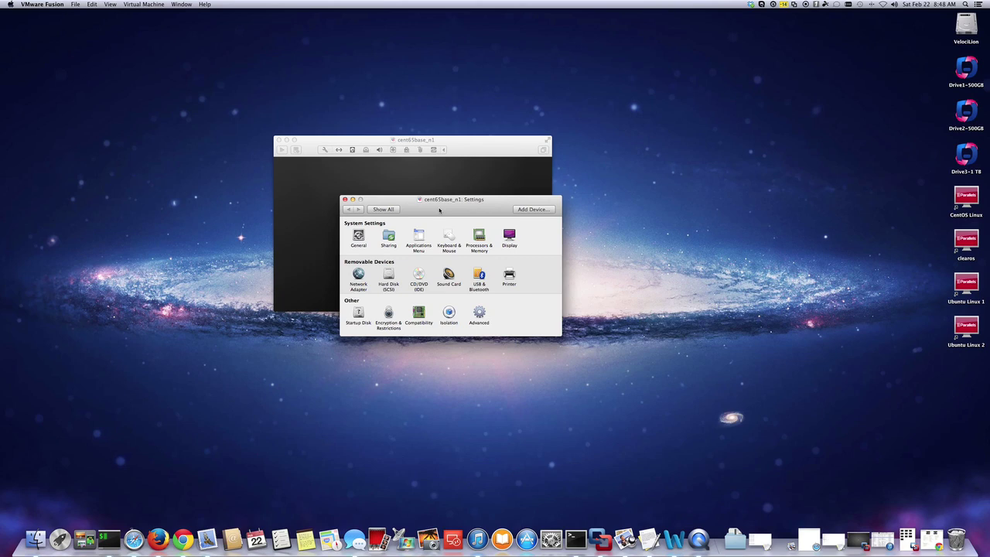
left_click(389, 274)
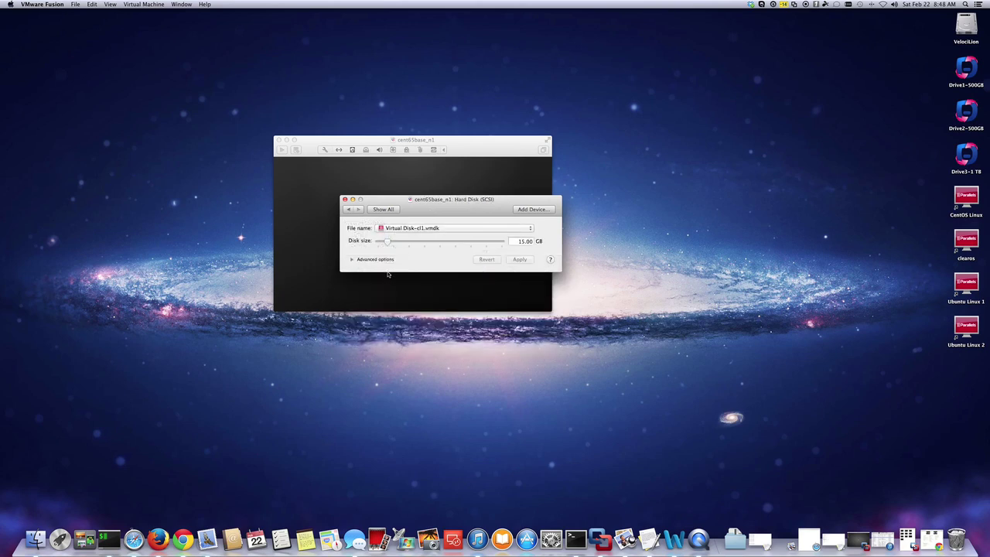
double_click(524, 241)
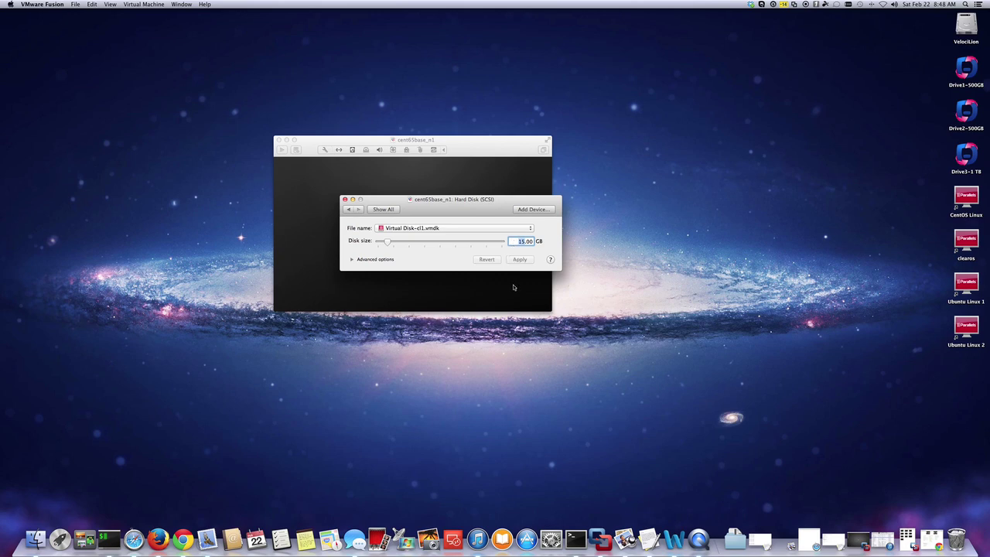
type("20.00")
left_click(516, 260)
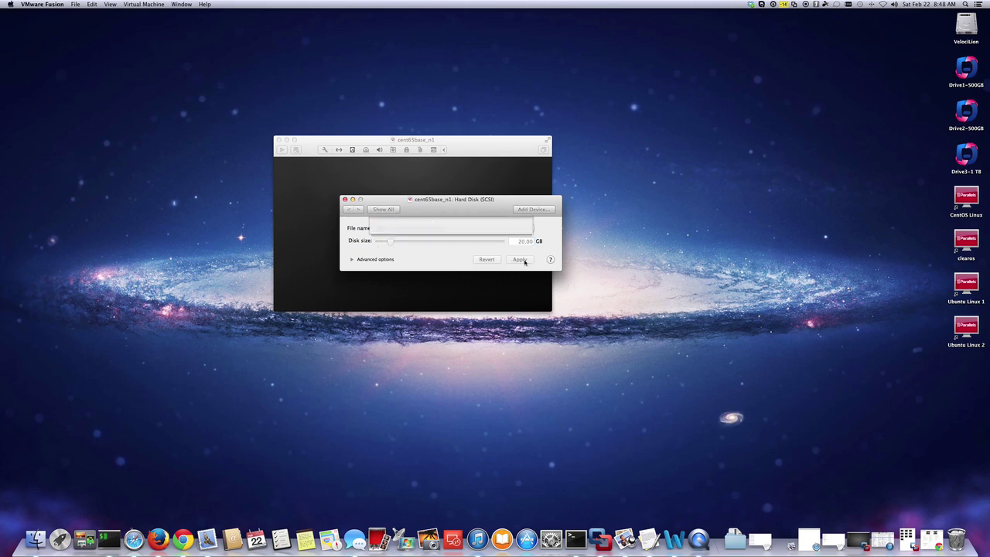
left_click(503, 256)
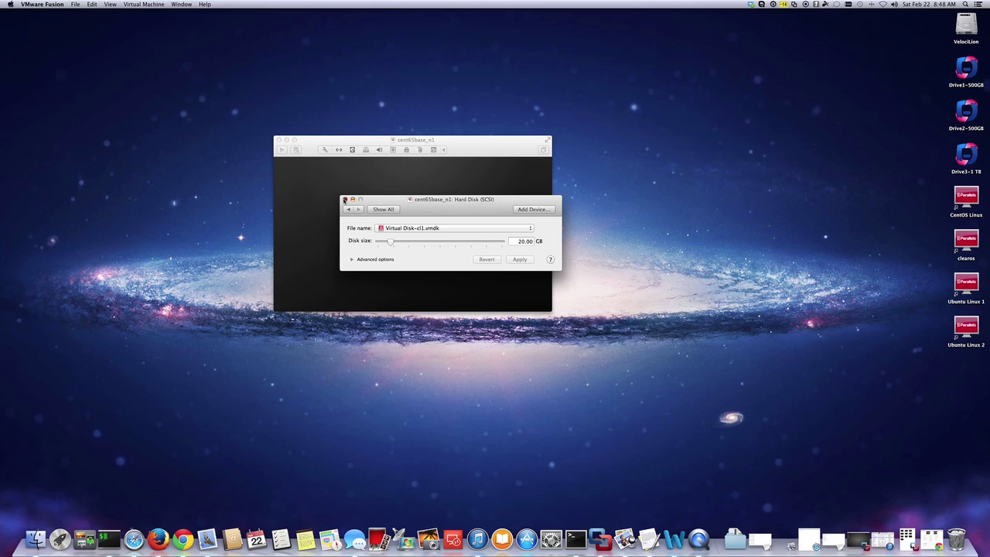
left_click(345, 200)
left_click(345, 200)
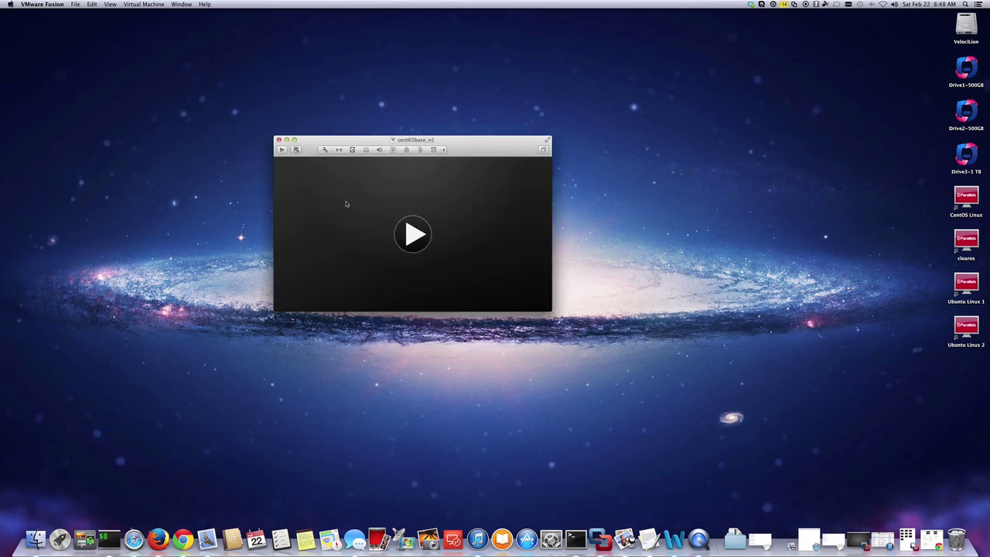
Start the cent65base_n1 virtual machine and reposition its window while it boots to the login prompt
left_click(407, 235)
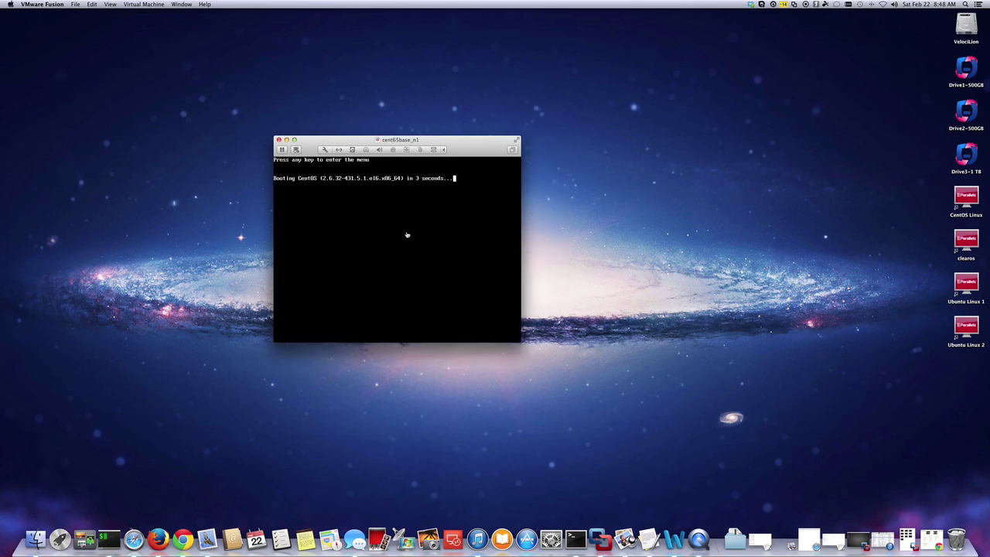
left_click(407, 234)
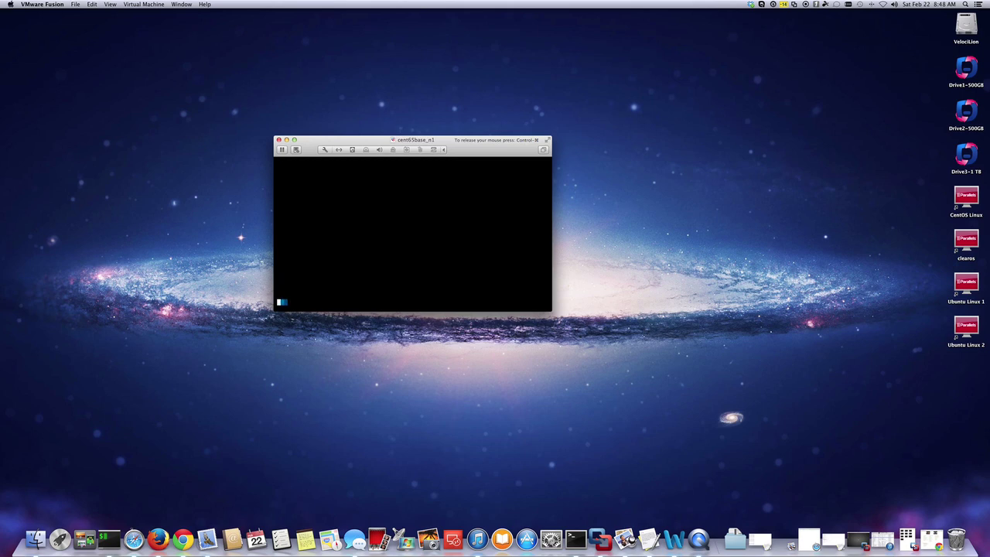
key("ctrl+super")
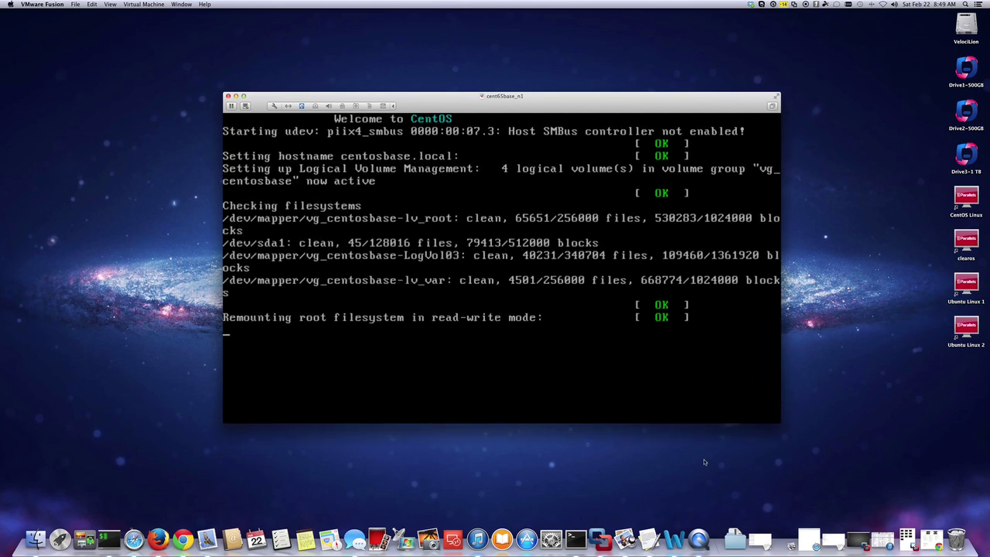
left_click_drag(492, 85, 481, 71)
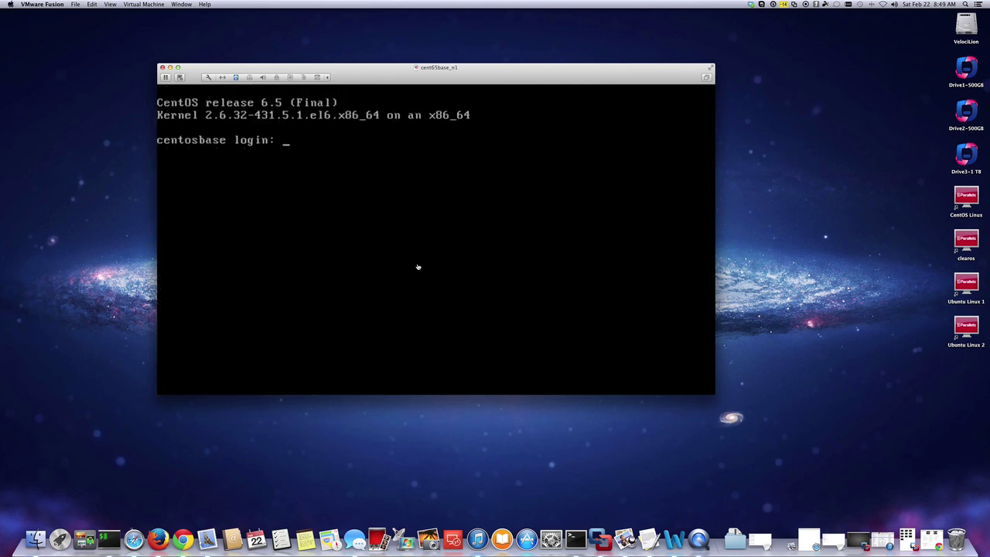
Log in to the CentOS console as root with the account password
left_click(418, 267)
type("root")
key("Return")
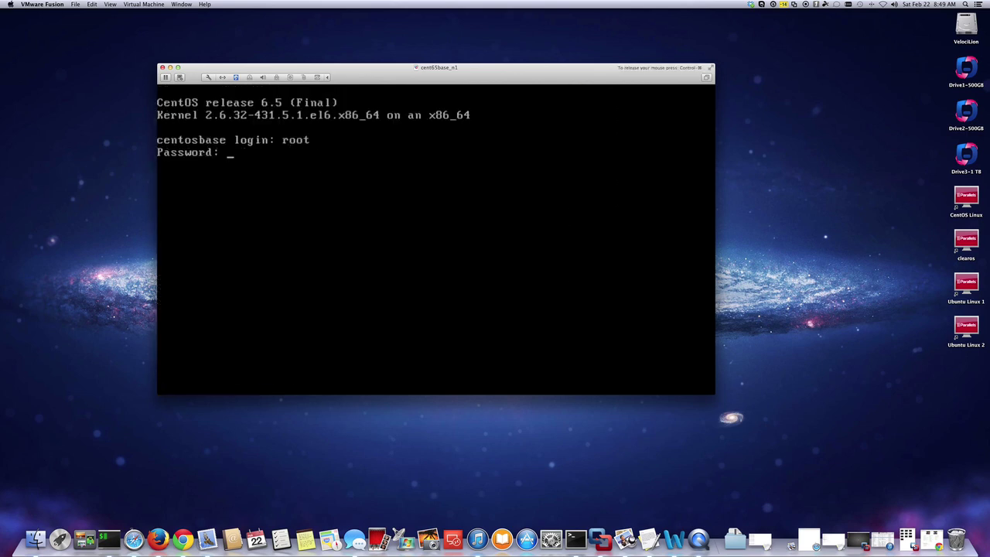
key("Return")
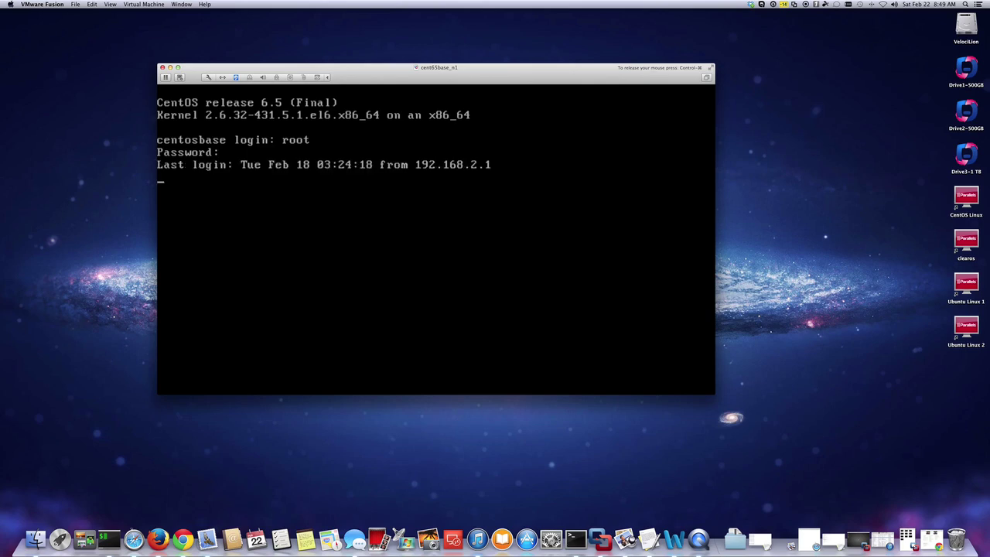
List the partition table of the enlarged disk with fdisk -l /dev/sda
type("fdisk ")
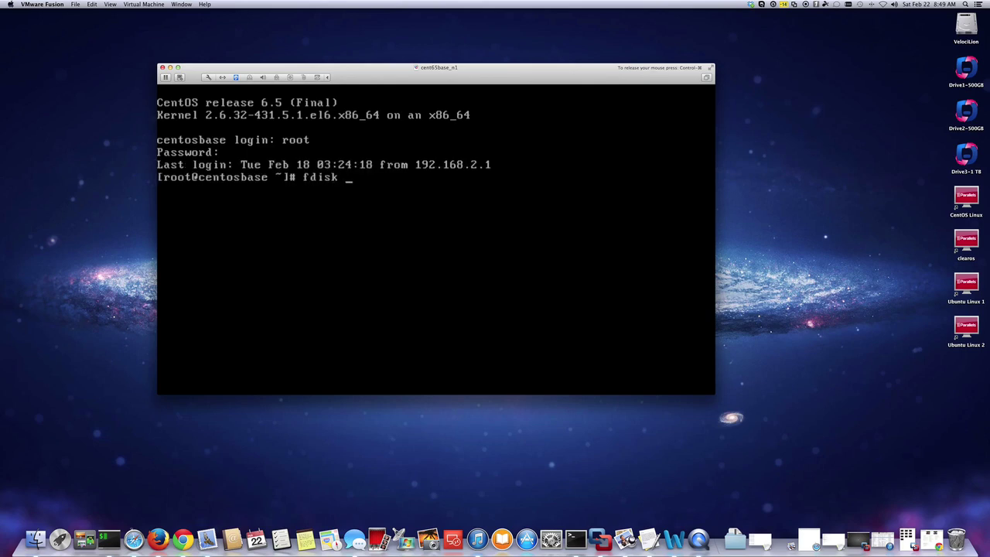
type("-l /dev/sda")
key("Return")
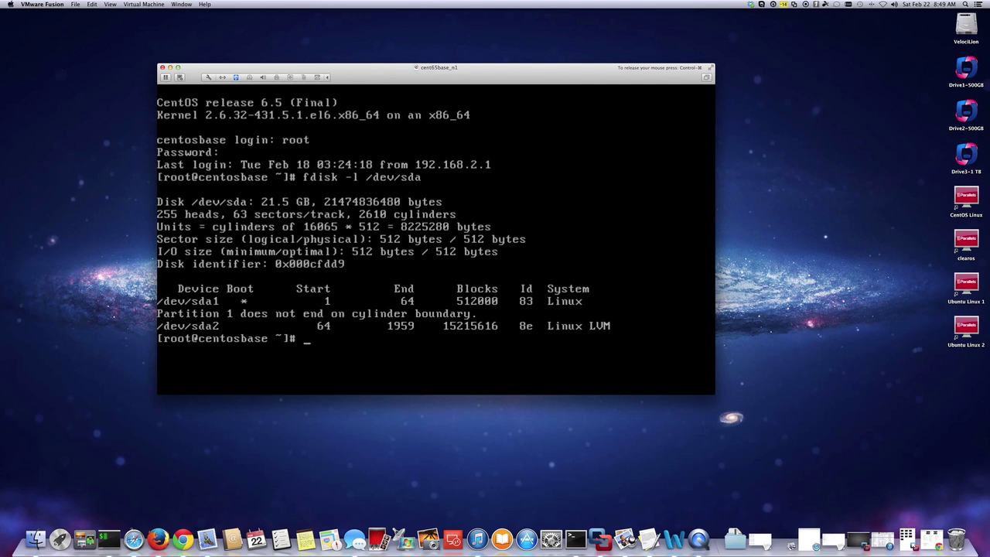
Open /dev/sda in fdisk's interactive mode and display the list of available commands
type("fdii")
key("BackSpace")
type("sk /dev/sda")
key("Return")
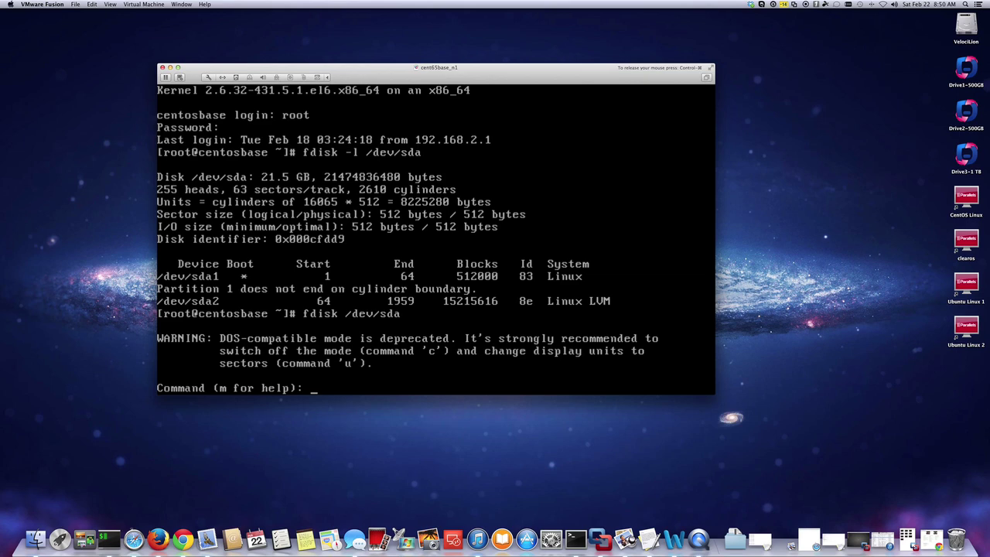
type("m")
key("Return")
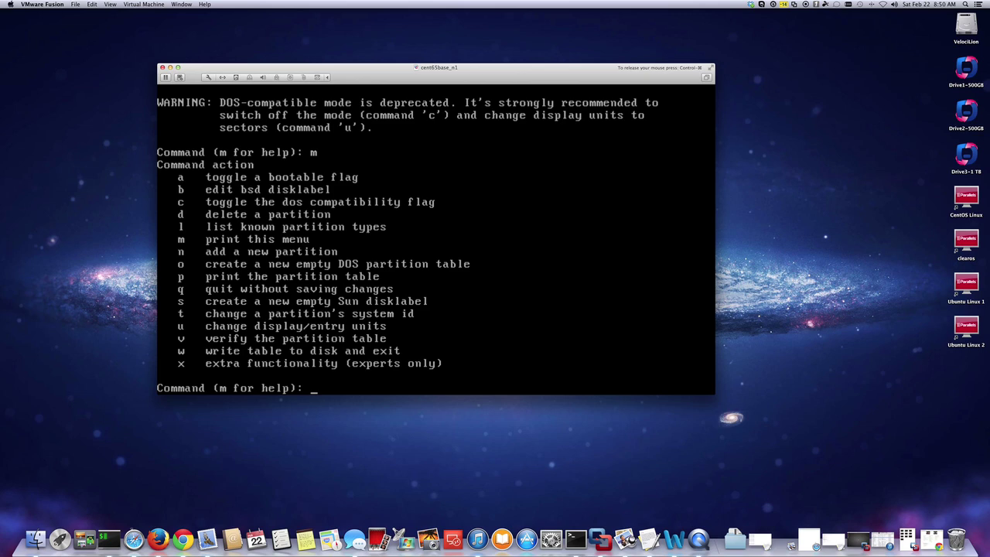
Begin adding a new primary partition, number 3, starting at the default first cylinder
type("n")
key("Return")
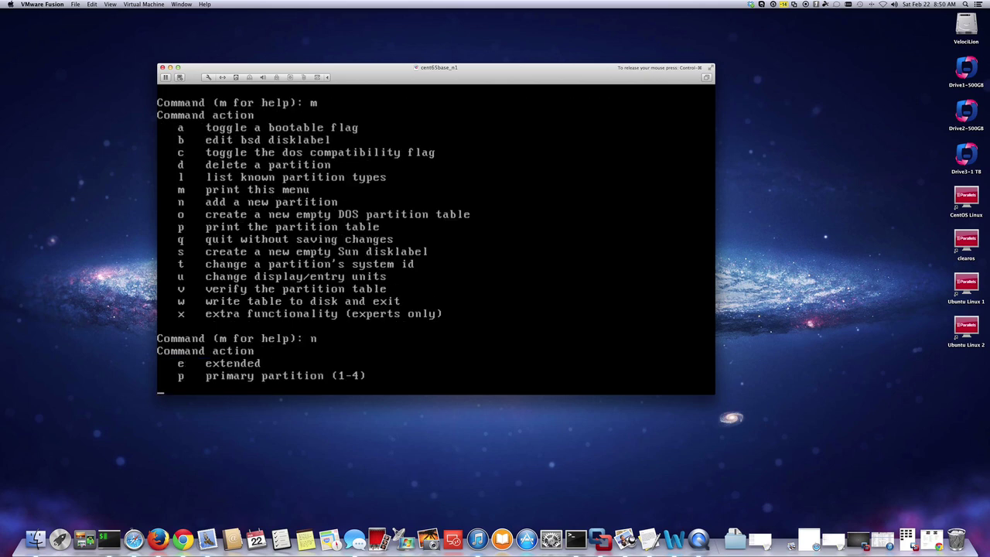
type("p")
key("Return")
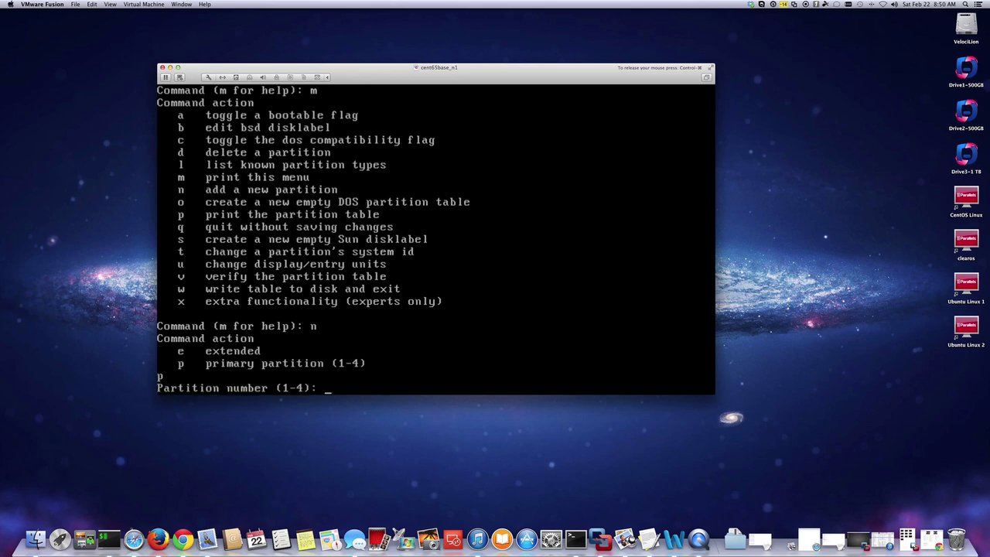
type("3")
key("Return")
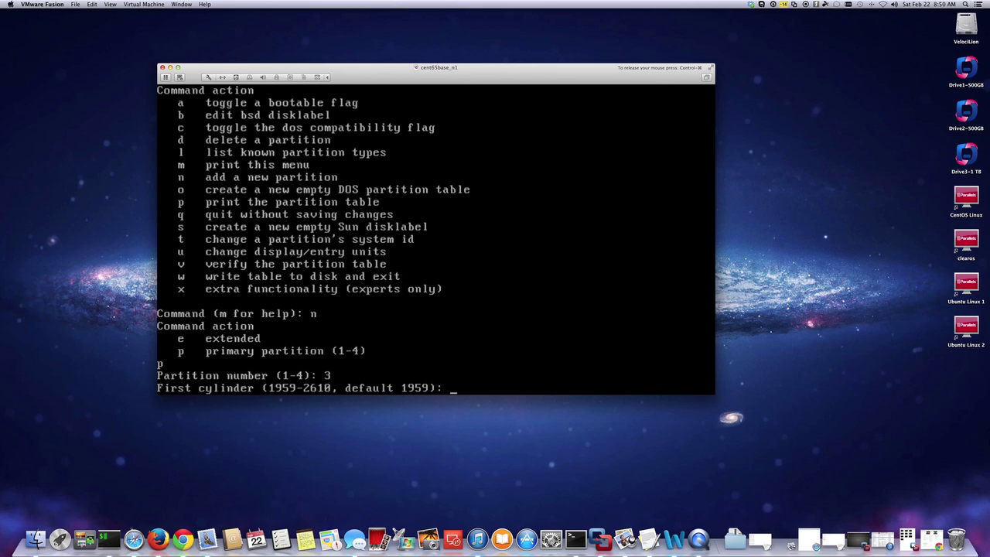
key("Return")
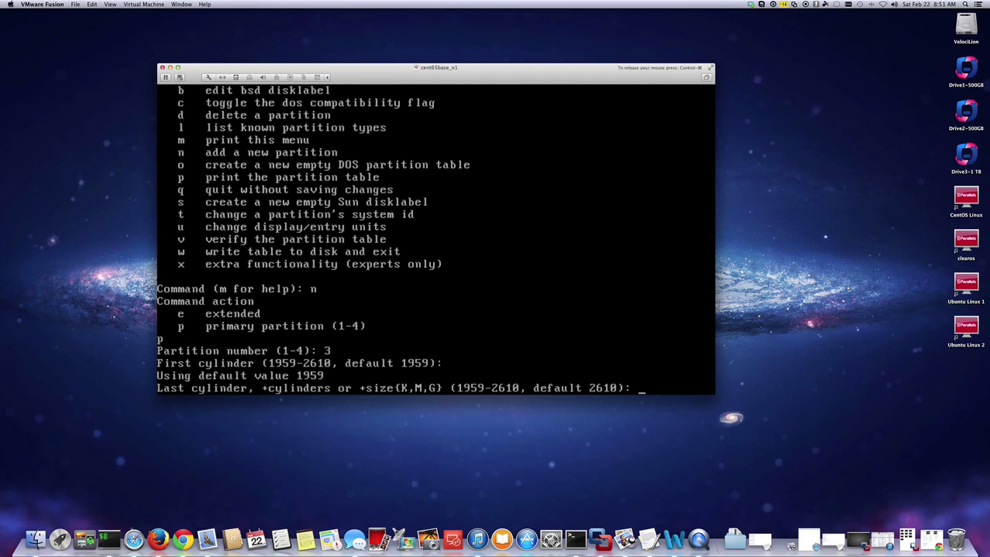
type("+si")
key("BackSpace")
key("BackSpace")
type("1G")
key("BackSpace")
key("BackSpace")
key("BackSpace")
Accept the default last cylinder for the new partition and print the partition table
key("Return")
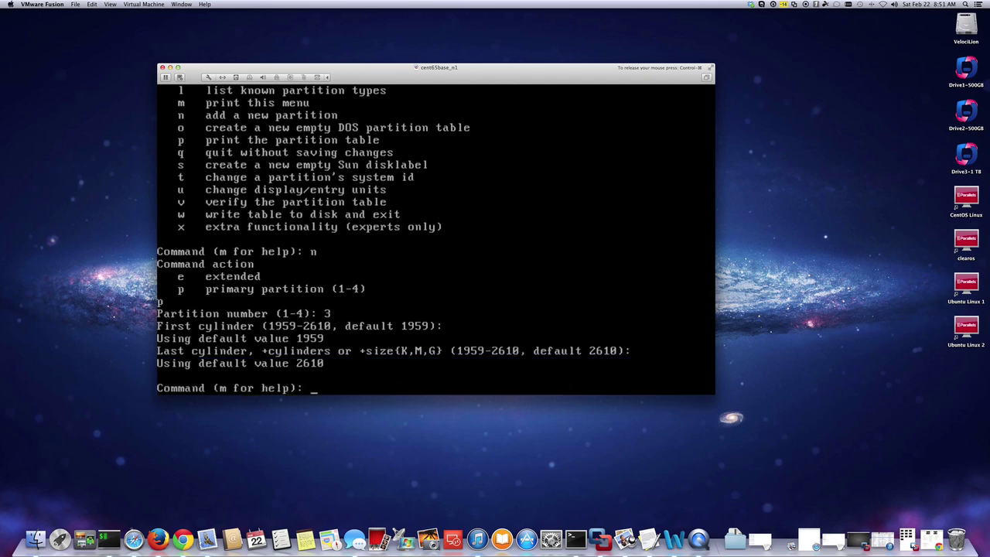
type("p")
key("Return")
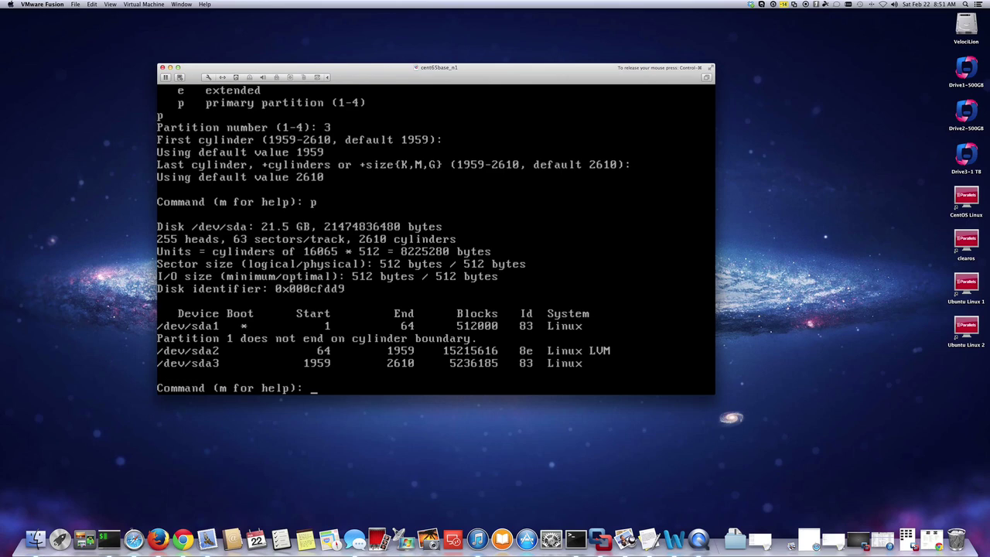
Change partition 3's type to hex code 8e (Linux LVM), consulting the code list, and print the partition table
type("t")
key("Return")
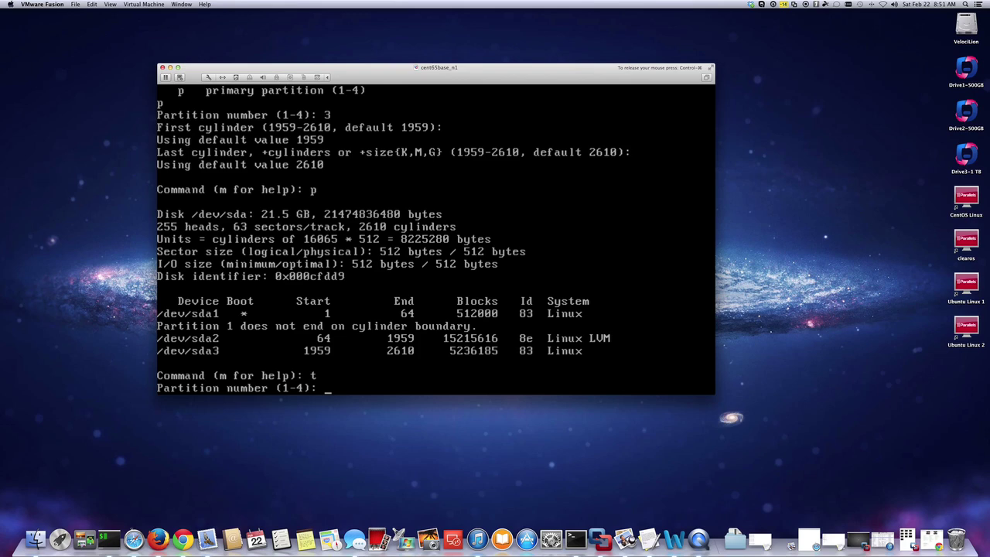
type("3")
key("Return")
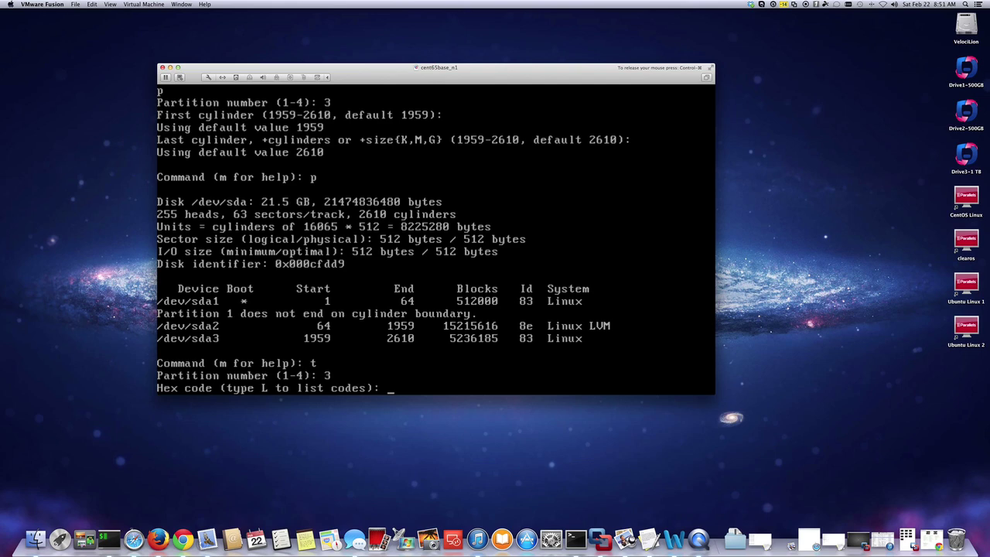
type("L")
key("Return")
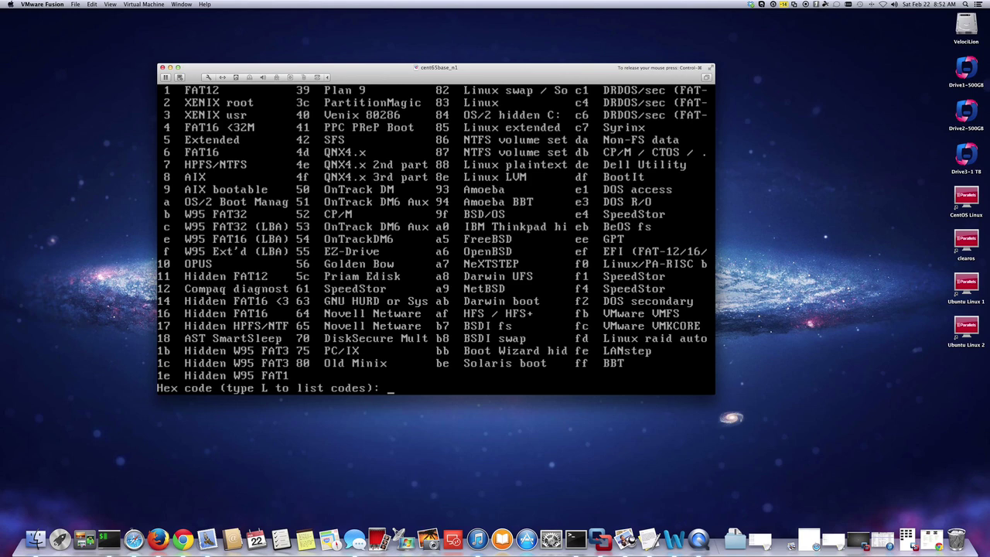
type("8e")
key("Return")
type("p")
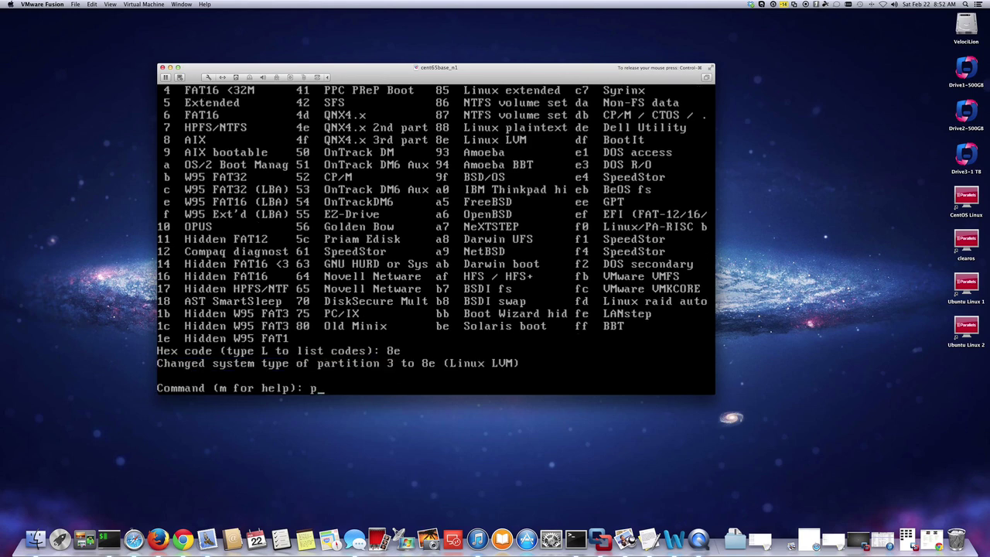
key("Return")
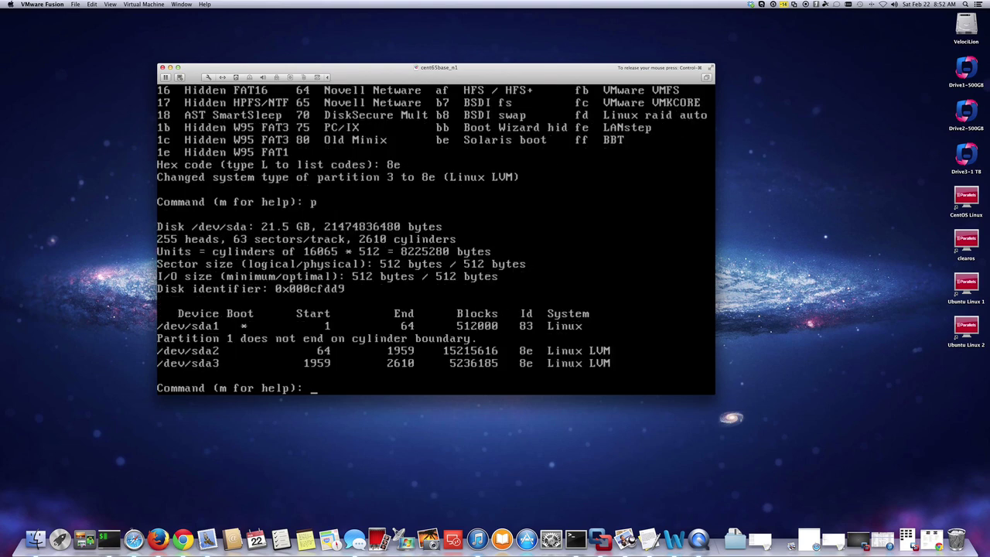
Write the new partition table to disk, leave fdisk and reboot the virtual machine
type("w")
key("Return")
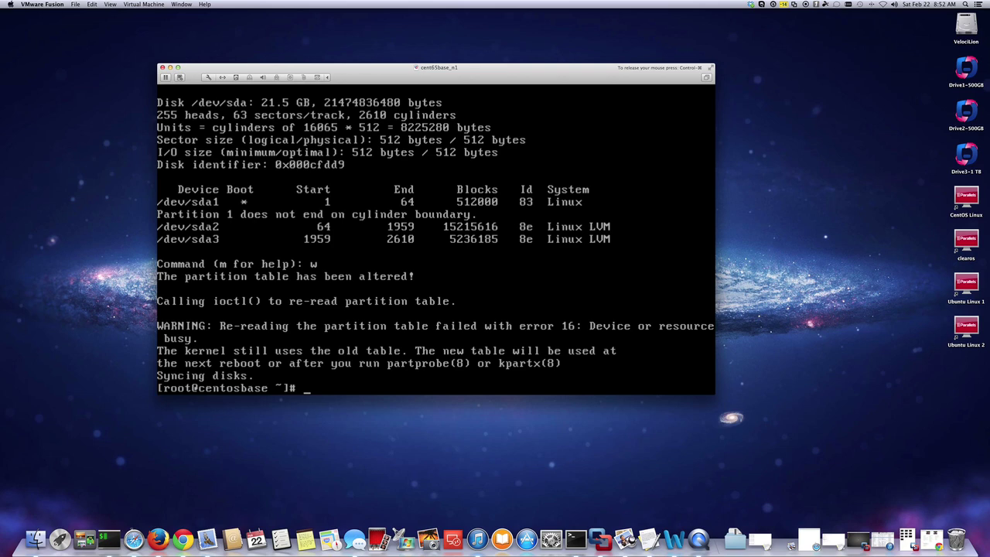
type("reb")
key("BackSpace")
type("boot")
key("Return")
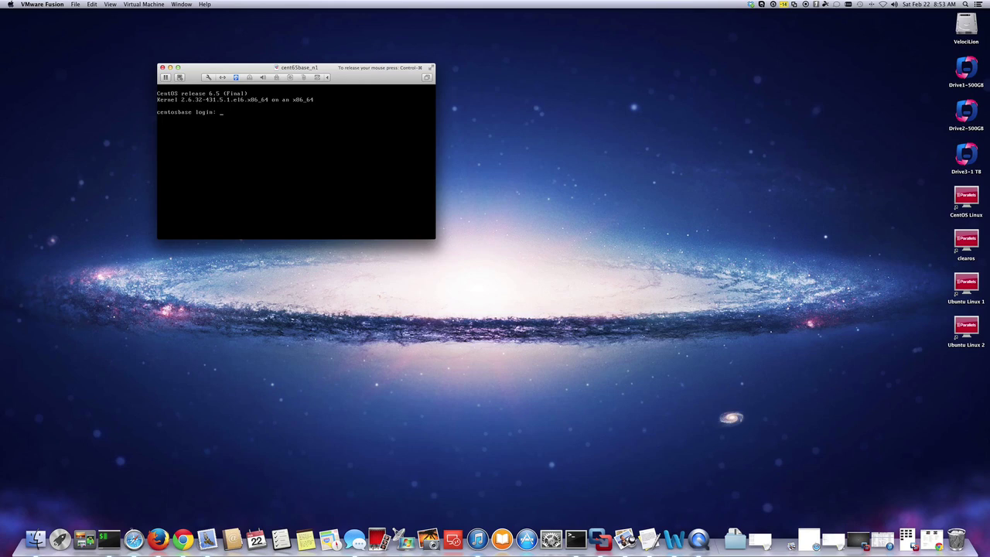
Log in as root with the account password and enlarge the virtual machine window
type("root")
key("ctrl+super")
left_click_drag(438, 245, 761, 426)
key("Return")
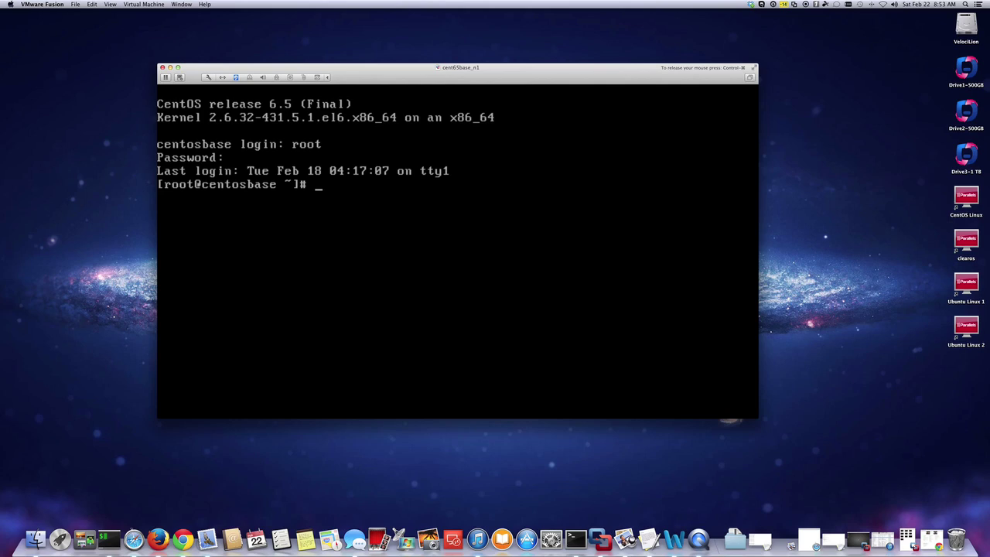
List file system usage with df -h and display the volume group details with vgdisplay
type("df -h")
key("Return")
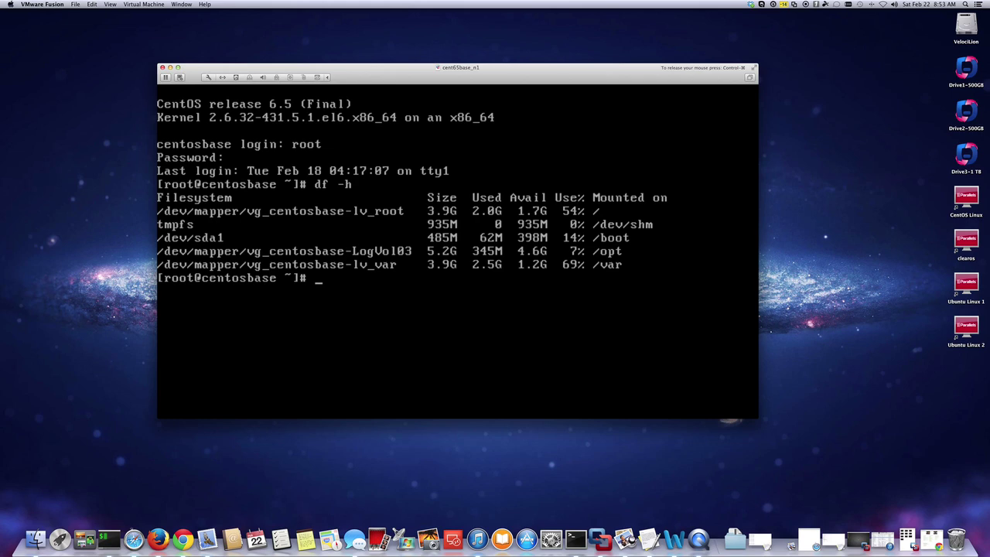
key("ctrl+super")
left_click(372, 273)
type("vgdisplay")
key("Return")
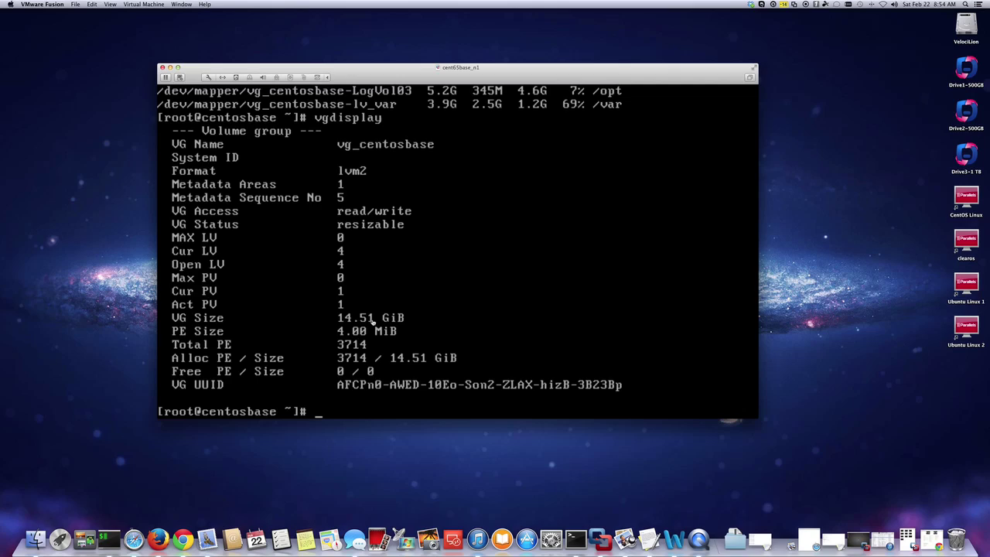
Display the logical volumes with lvdisplay and page through the whole listing using less
left_click(404, 313)
type("lvdisplay")
key("Return")
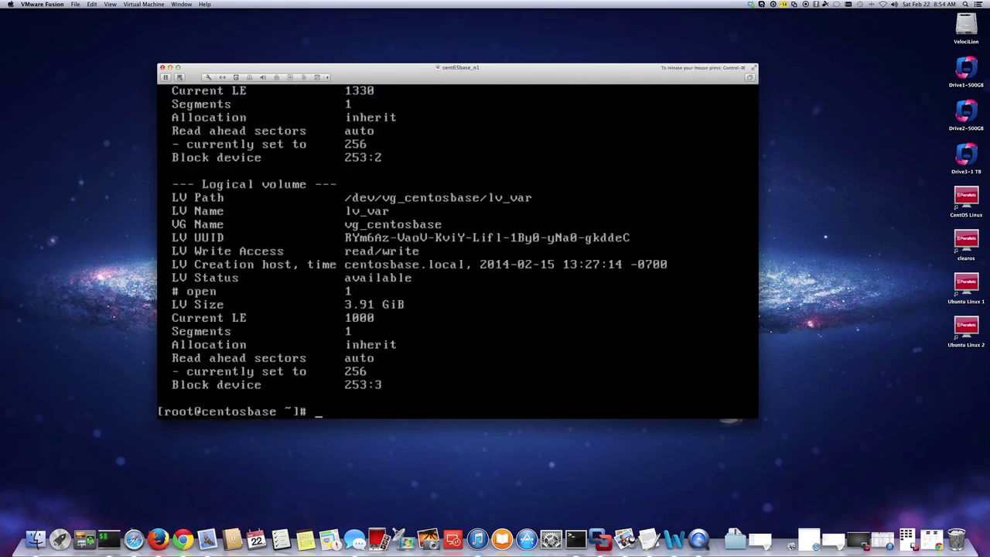
type("lvdisplay | less")
key("Return")
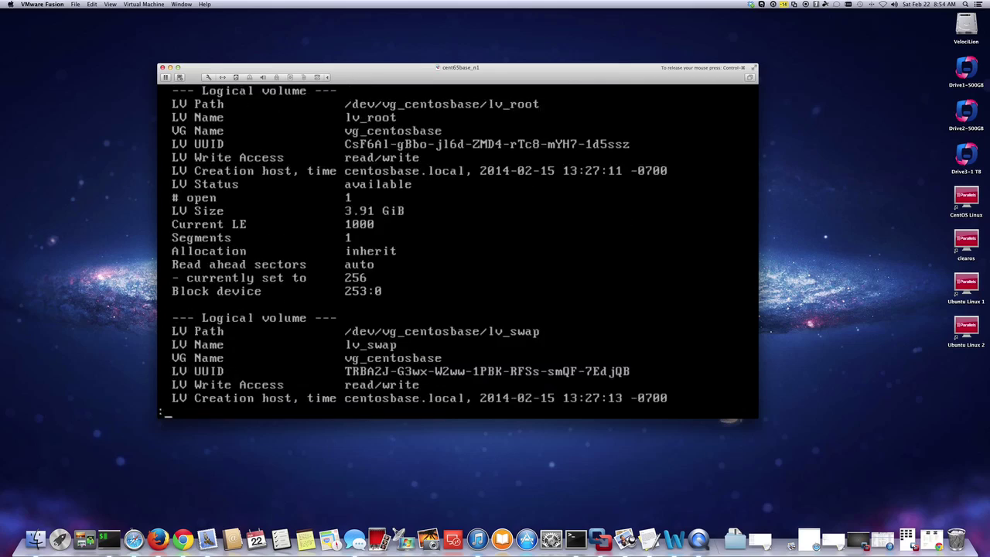
key("space")
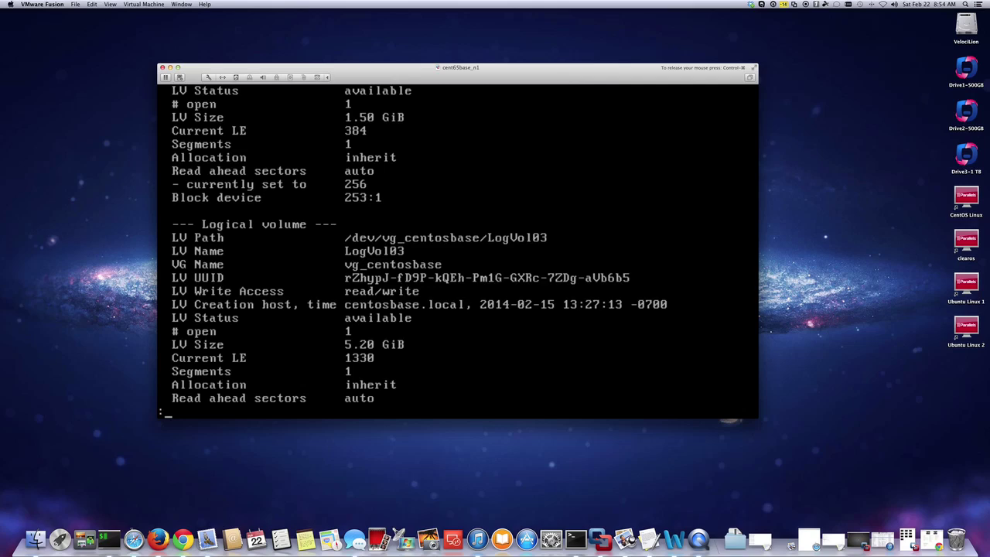
key("space")
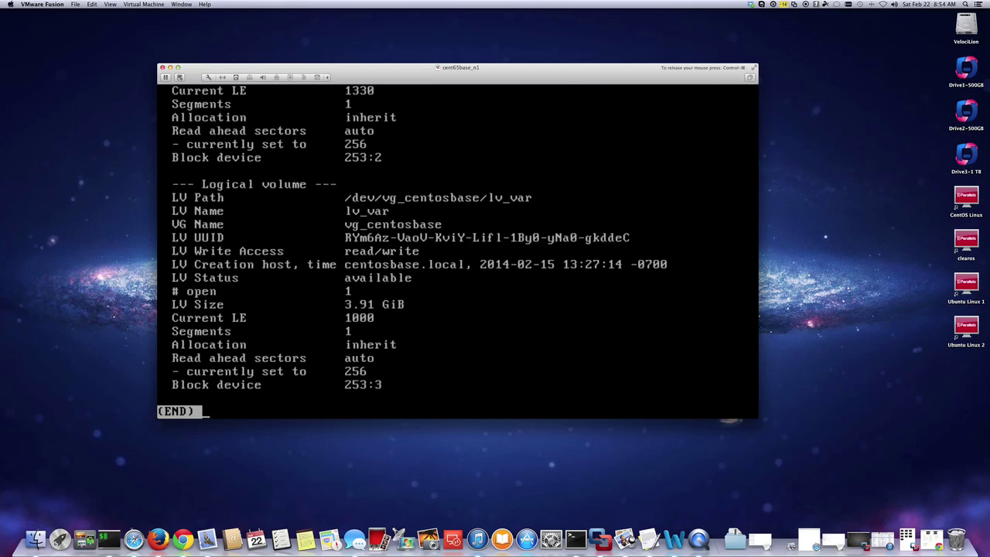
key("q")
key("Return")
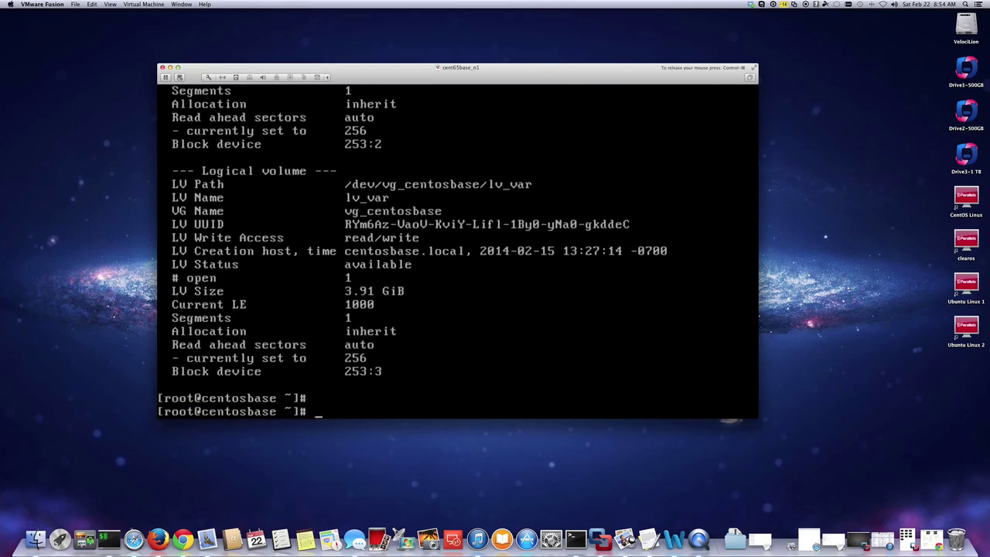
key("Return")
key("Return")
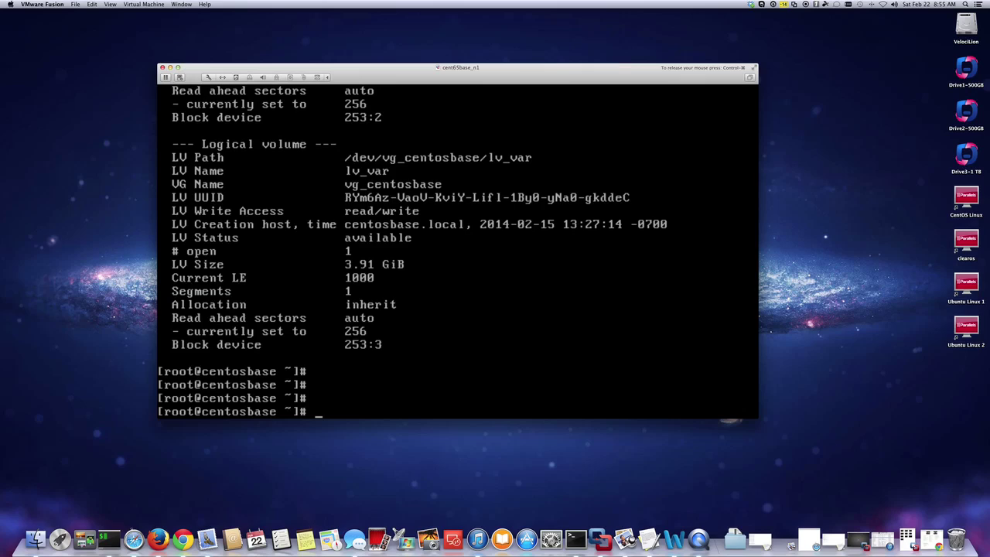
Display the existing physical volumes with pvdisplay
type("pvdisplay")
key("Return")
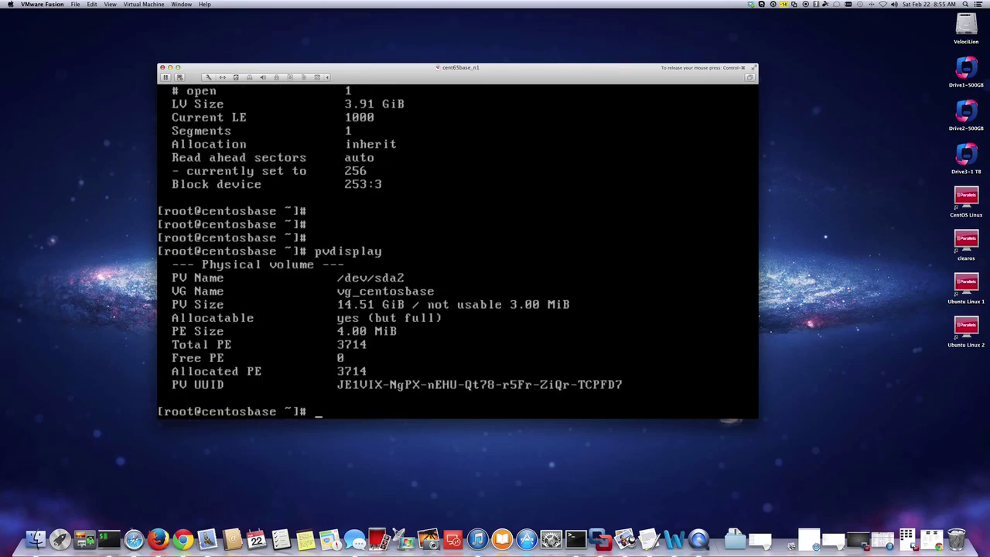
key("ctrl+super")
left_click(430, 271)
type("pvcrea")
type("te ")
type("vg")
key("BackSpace")
key("BackSpace")
key("BackSpace")
key("BackSpace")
key("BackSpace")
key("BackSpace")
key("BackSpace")
key("BackSpace")
key("BackSpace")
key("BackSpace")
key("BackSpace")
Run vgdisplay to look up the name of the volume group
type("vgdisplau")
key("Return")
key("Up")
key("BackSpace")
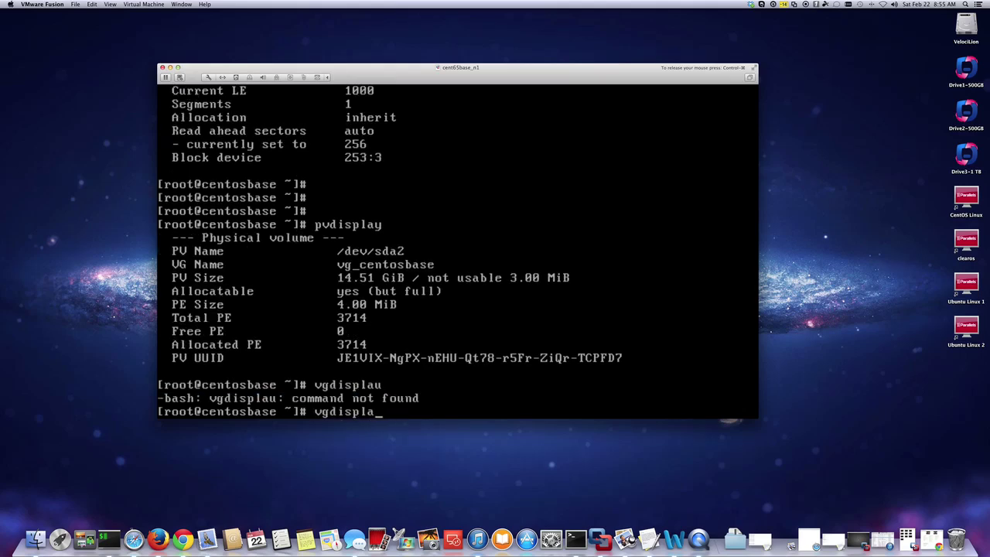
type("y")
key("Return")
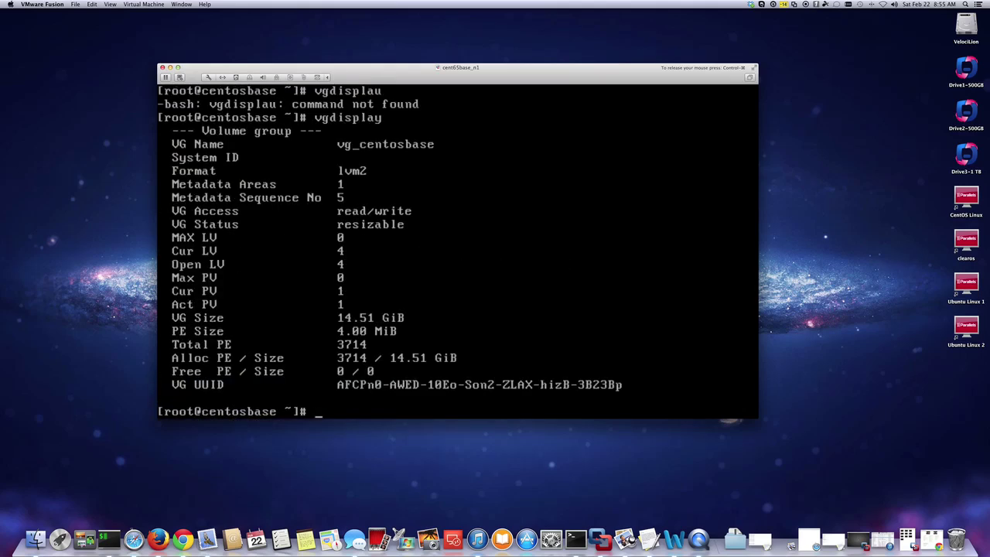
key("ctrl+super")
left_click(447, 237)
Create an LVM physical volume on /dev/sda3 by running pvcreate vg_centosbase /dev/sda3
type("pvcreate vg_centosbase /")
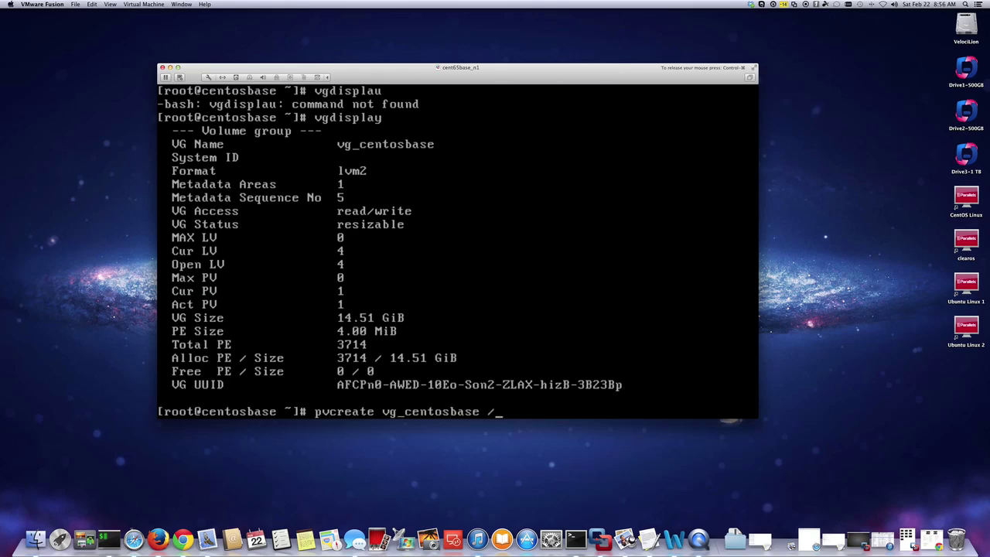
type("dev/sda3")
key("Return")
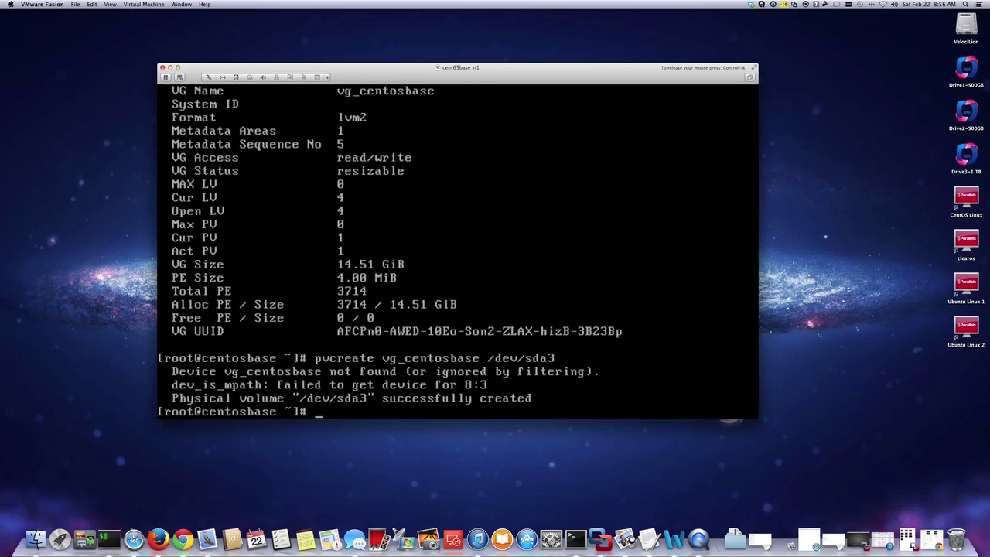
Run pvdisplay, repeating it once, to examine the physical volumes including /dev/sda3
type("pvdisplay")
key("Return")
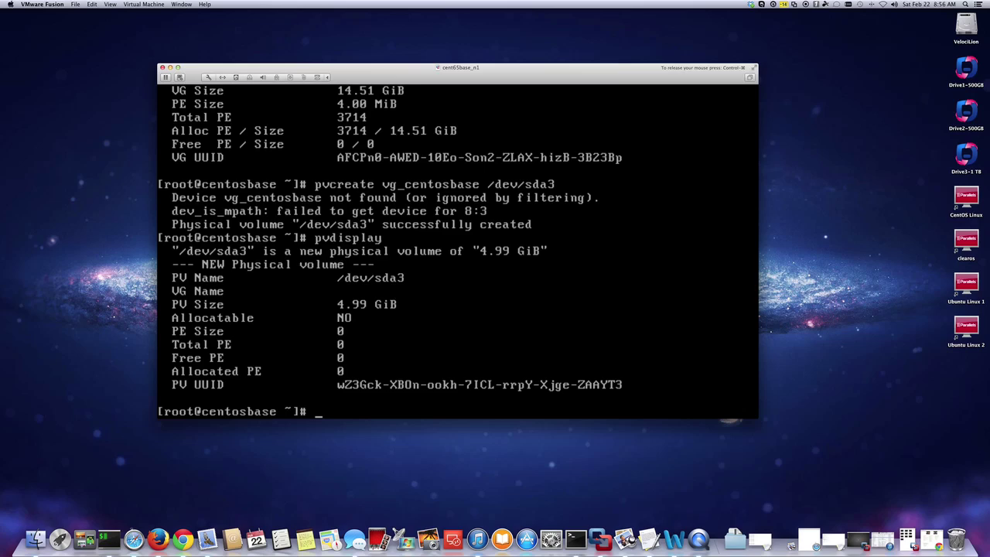
key("Up")
key("Return")
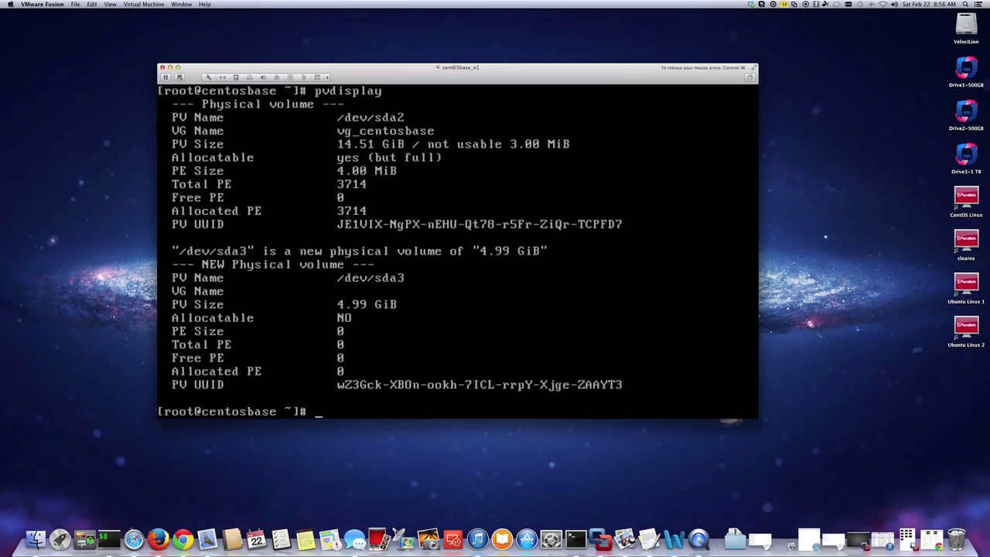
key("ctrl+super")
left_click(412, 284)
Check the volume group's size and free space with vgdisplay and vgs
type("vgdisplay")
key("Return")
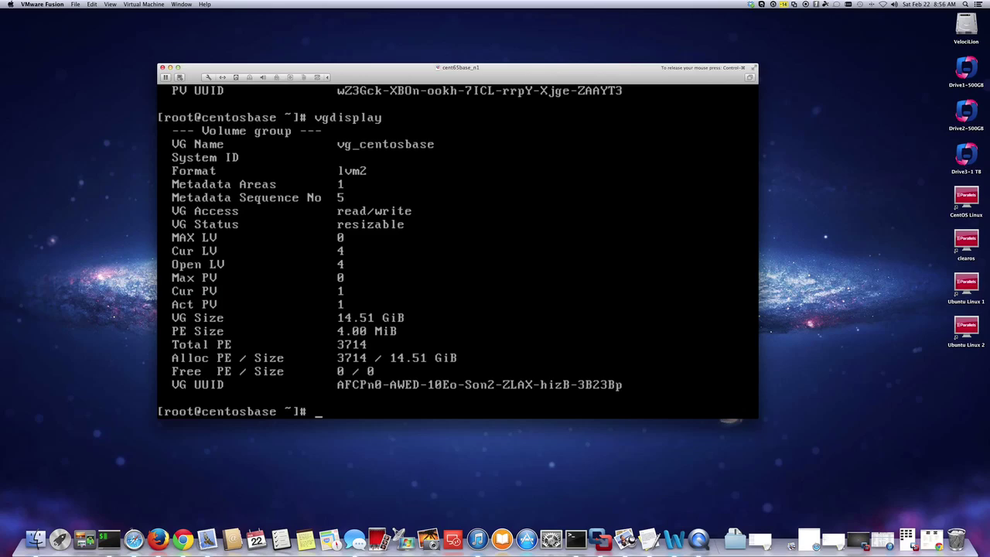
type("vgs")
key("Return")
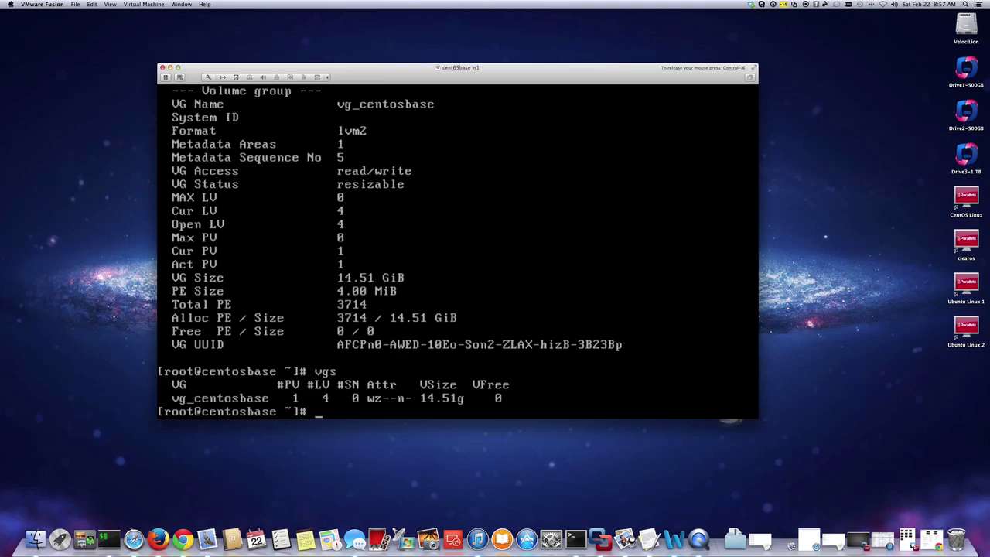
Extend the volume group vg_centosbase with /dev/sda3 using vgextend
type("vgextend vg_")
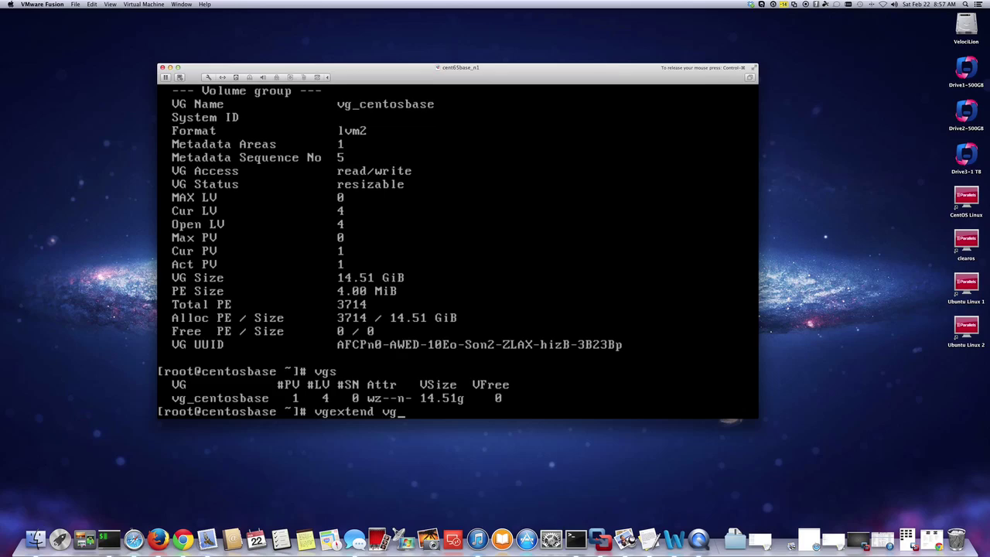
type("centosbase")
type("/dev/sda3")
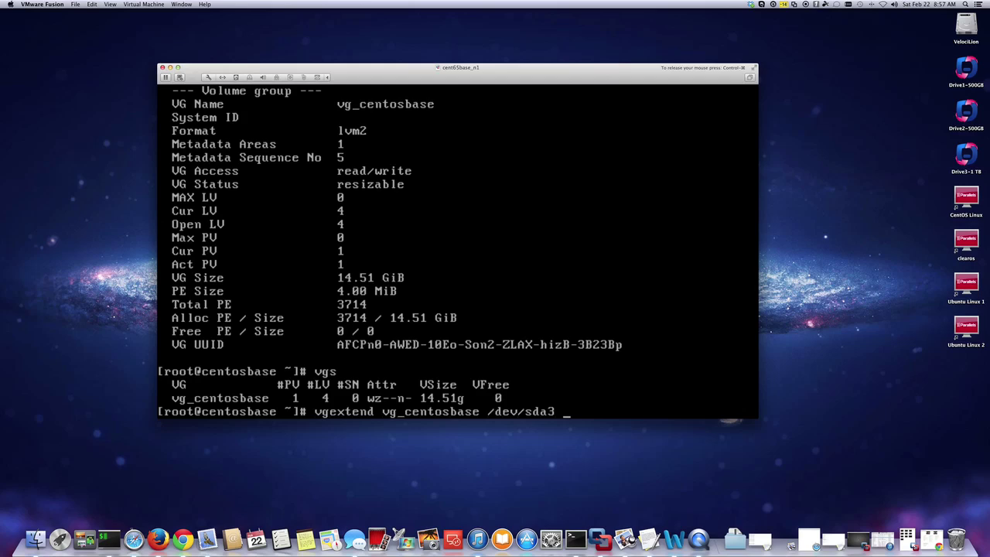
key("Return")
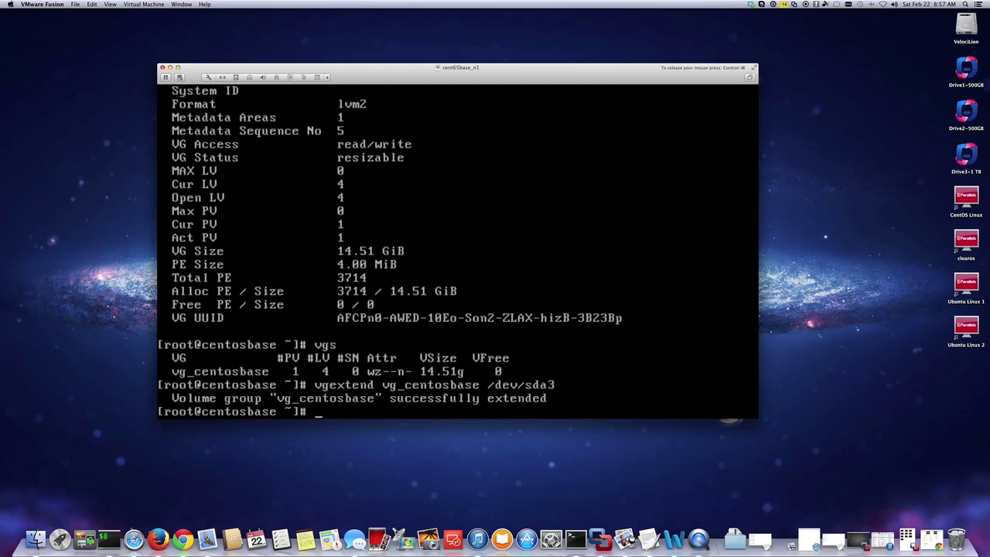
Check the extended volume group's free space with vgs and list file system usage with df -h
type("c")
key("BackSpace")
type("vgs")
key("Return")
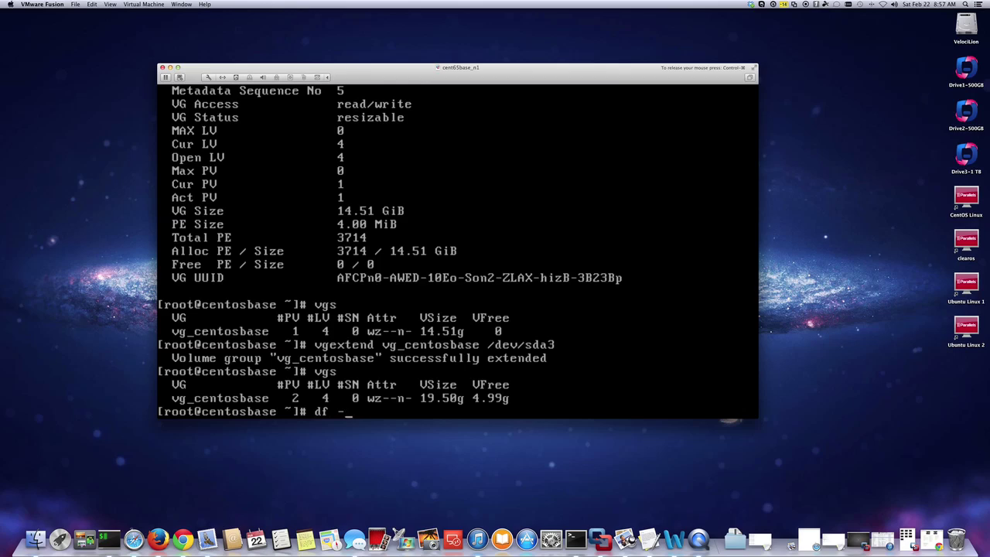
type("h")
key("Return")
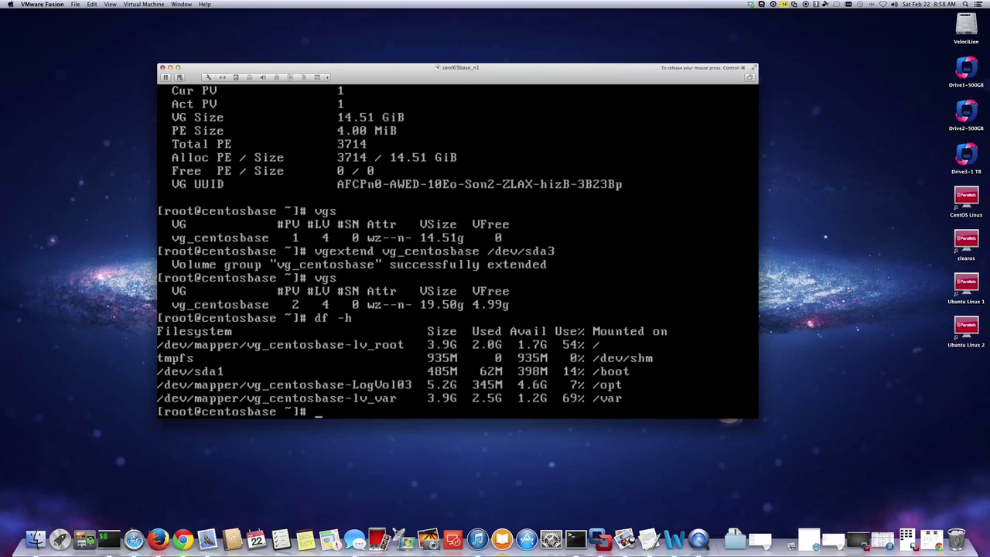
Extend the logical volume /dev/vg_centosbase/lv_var by 4.99G using lvextend with the -L option
type("v")
type("ge")
key("BackSpace")
key("BackSpace")
key("BackSpace")
type("lvextend -L+4")
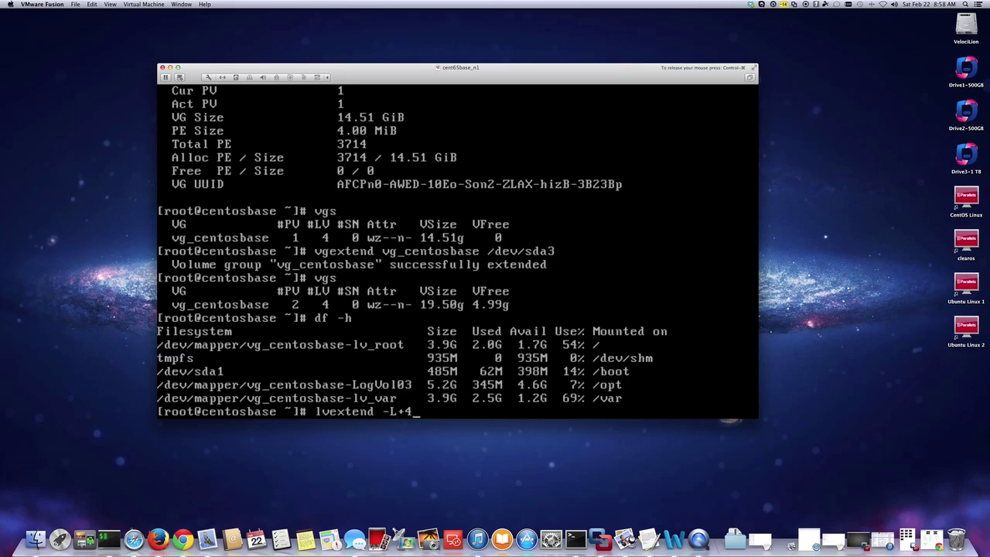
type(".99")
type("G")
type(" /dev/")
type("ma")
key("BackSpace")
key("BackSpace")
type("vh")
key("BackSpace")
type("g")
key("Tab")
key("Tab")
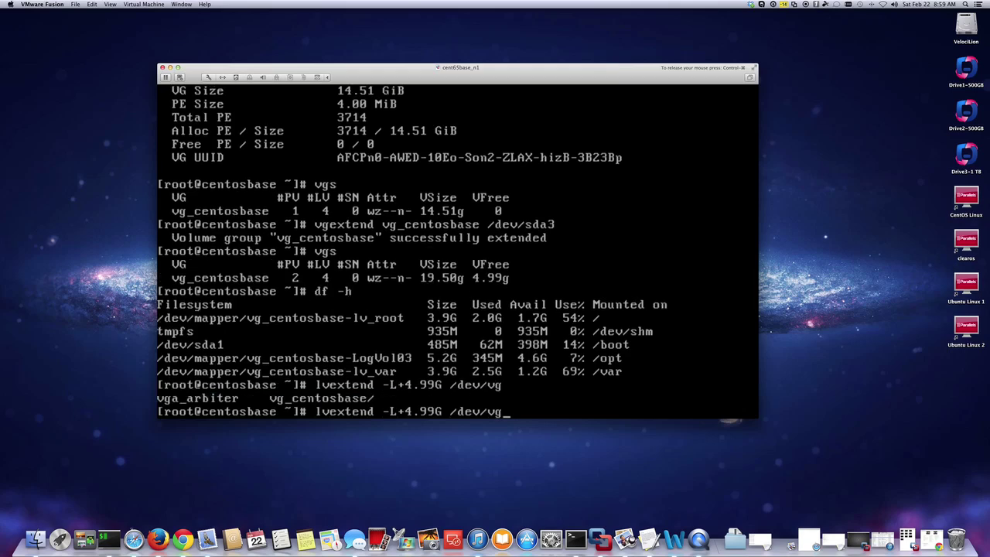
type("_ce")
key("Tab")
type("lv")
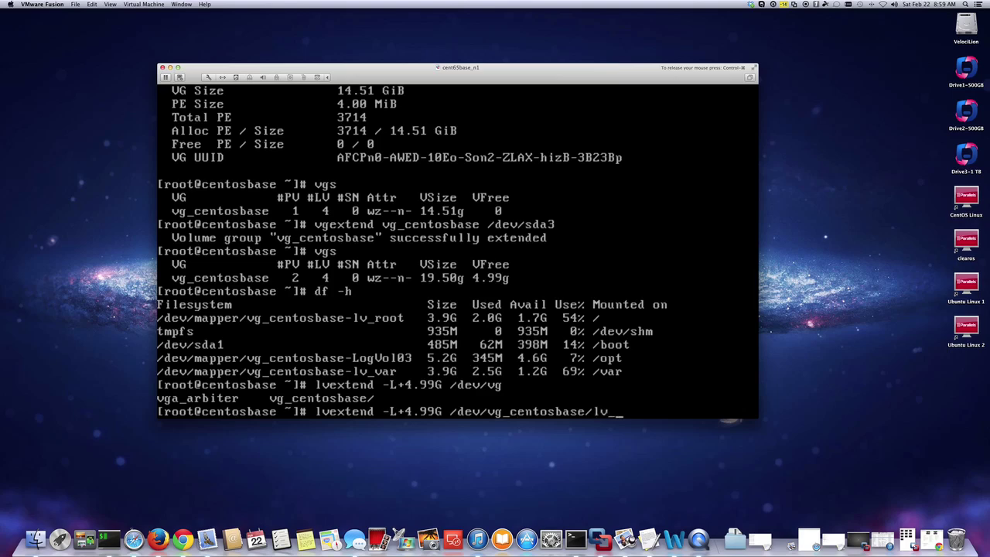
type("_v")
key("Tab")
key("Return")
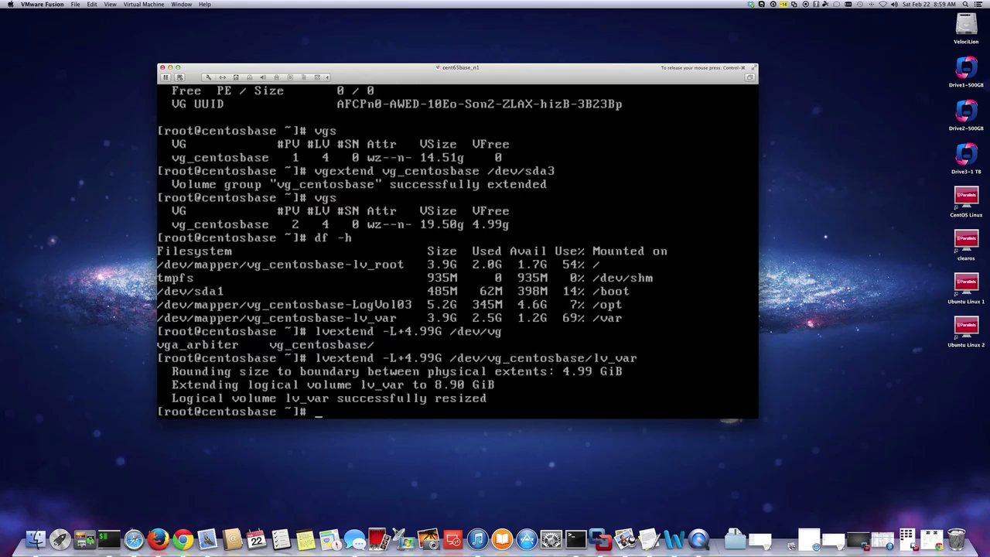
Check the volume group's remaining space with vgs and the size of lv_var with lvdisplay
type("vgs")
key("Return")
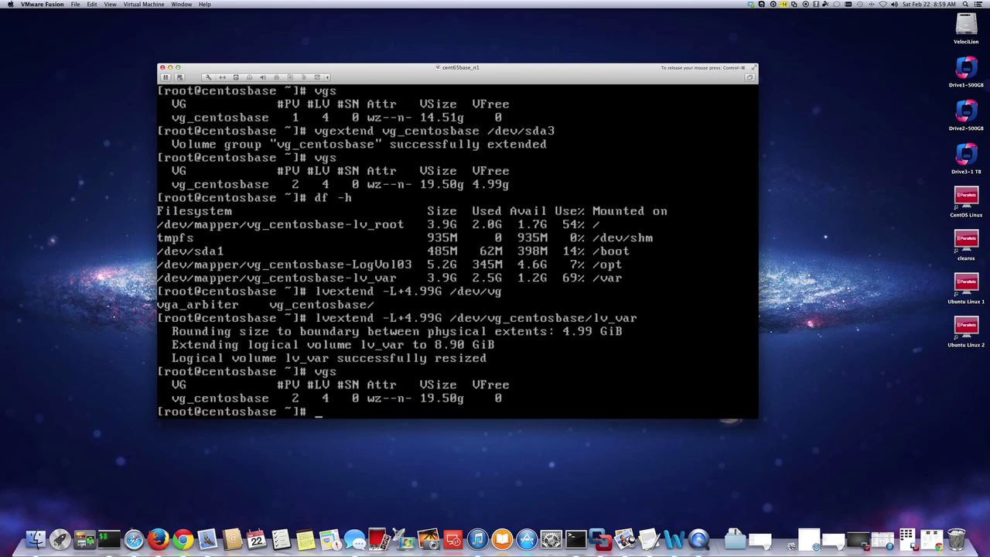
type("lvdisplay")
key("Return")
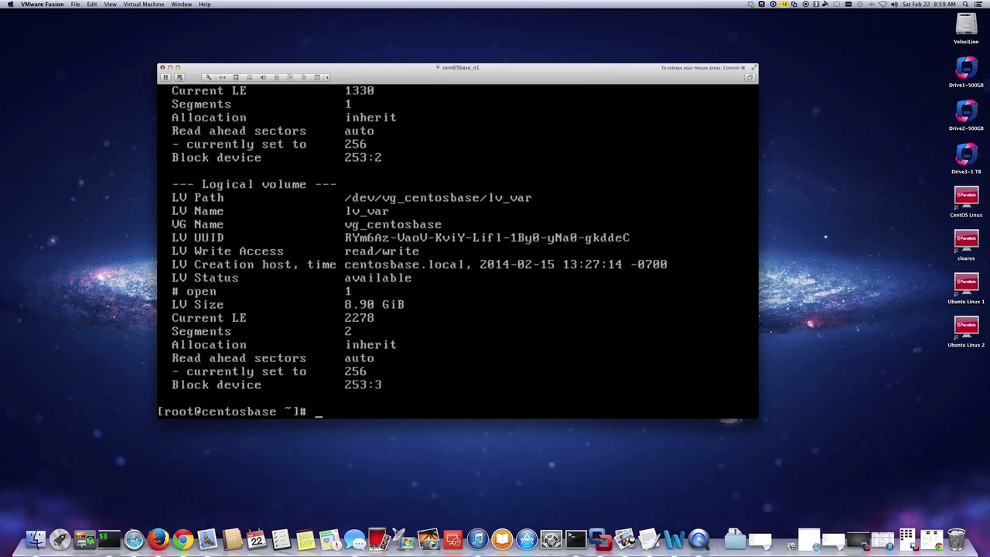
key("ctrl+super")
left_click(411, 319)
List the mounted file systems with df -h to check the size of /var
type("df -h")
key("Return")
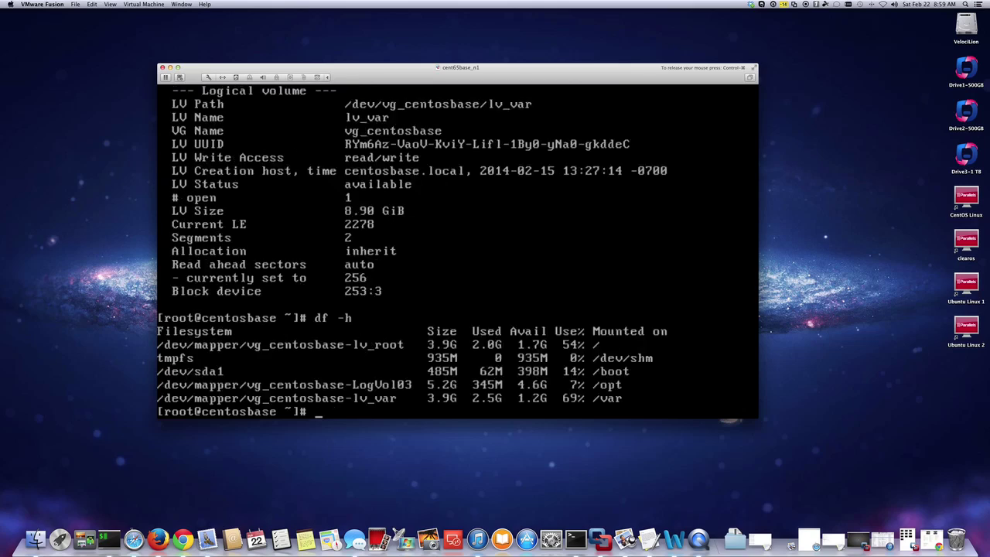
key("ctrl+super")
Grow the file system on /dev/mapper/vg_centosbase-lv_var to fill its logical volume using resize2fs -p
type("resize2fs")
type("-p /dev/")
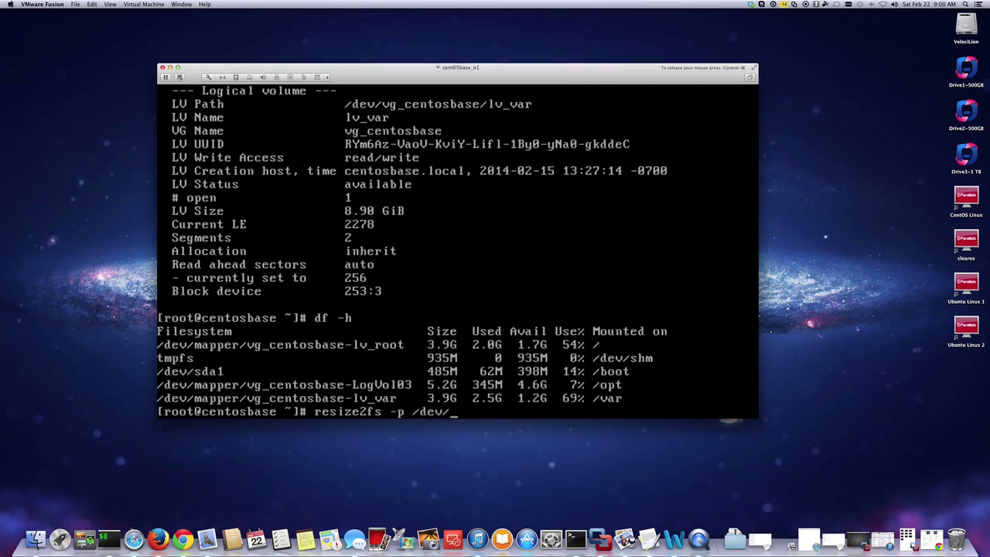
type("mapper/vg")
key("Tab")
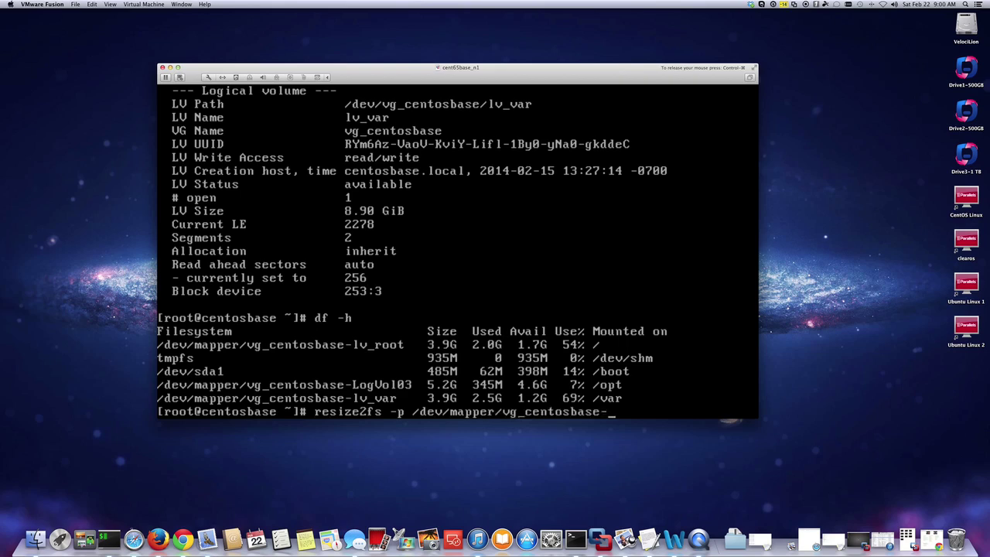
type("lv_v")
key("Tab")
key("Return")
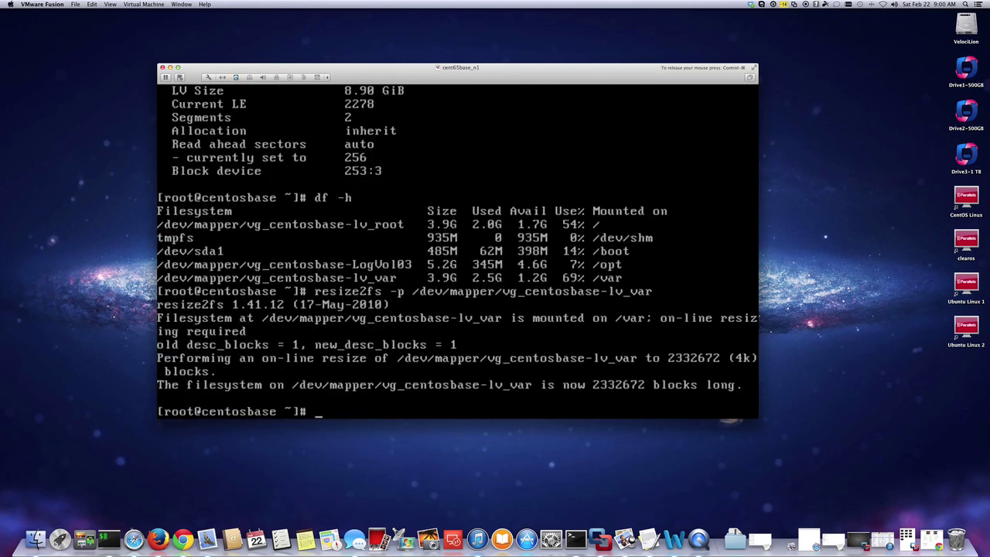
List the file systems again with df -h to verify the new size of /var
type("df -h")
key("Return")
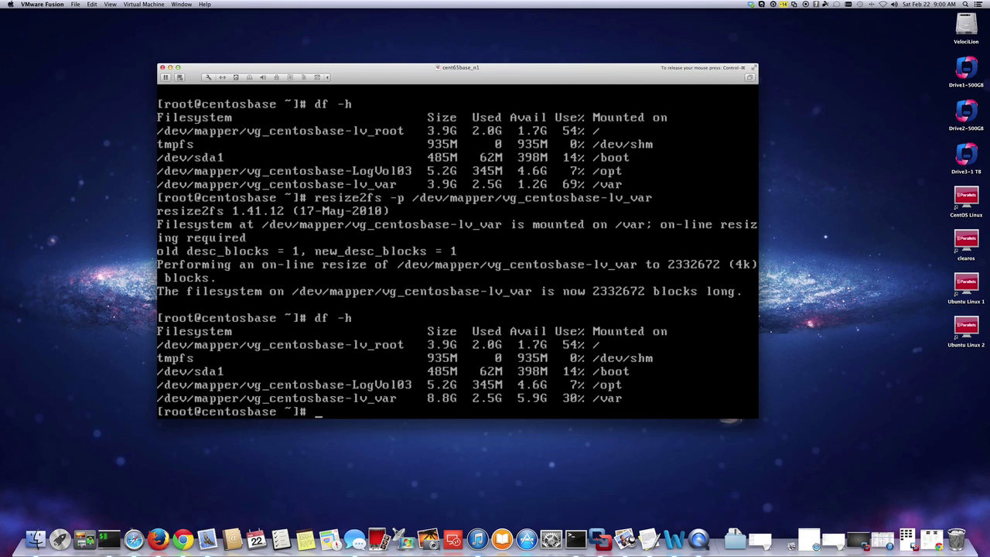
Review the virtual machine's hard disk (SCSI) size in its settings, and close the settings without changes
key("ctrl+super")
left_click_drag(511, 73, 499, 100)
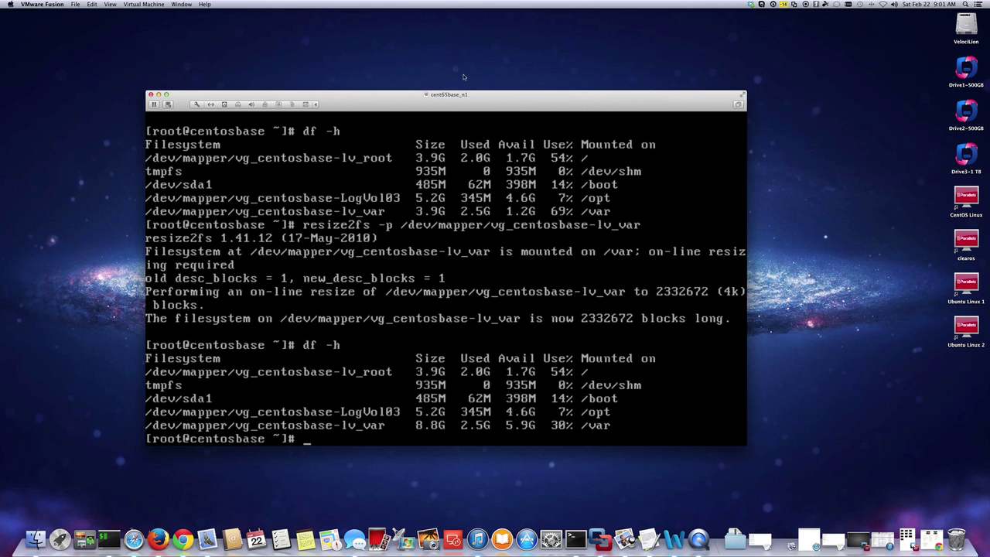
left_click(196, 104)
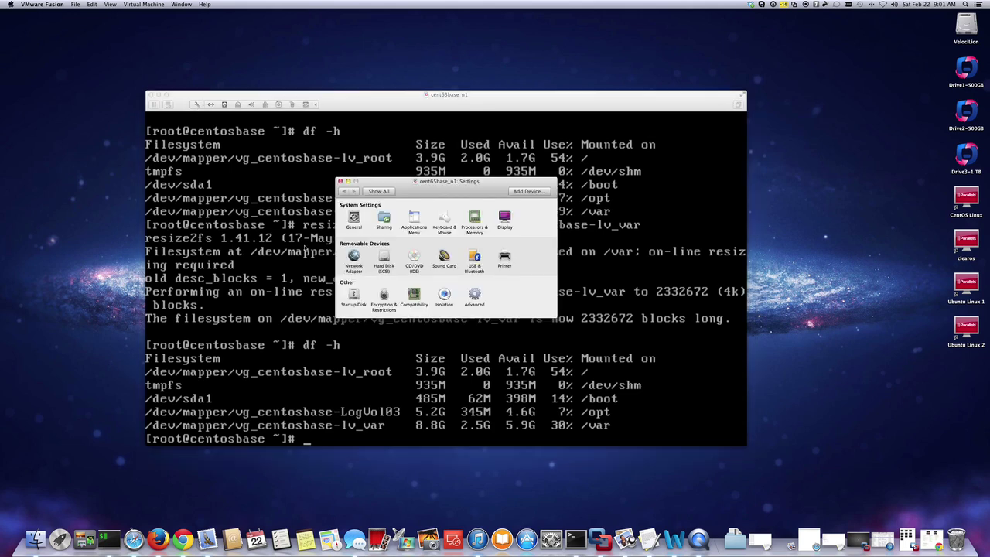
left_click(385, 261)
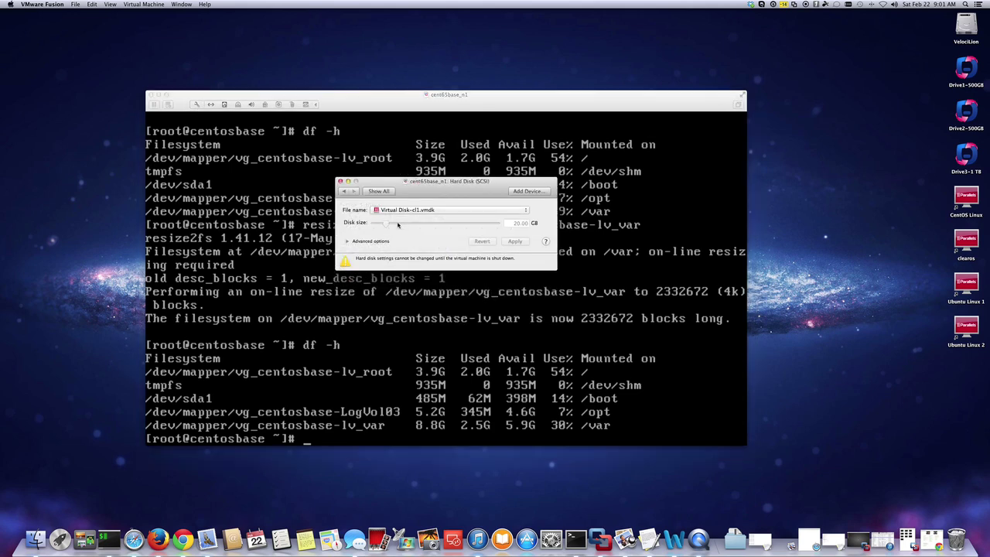
left_click_drag(456, 187, 536, 198)
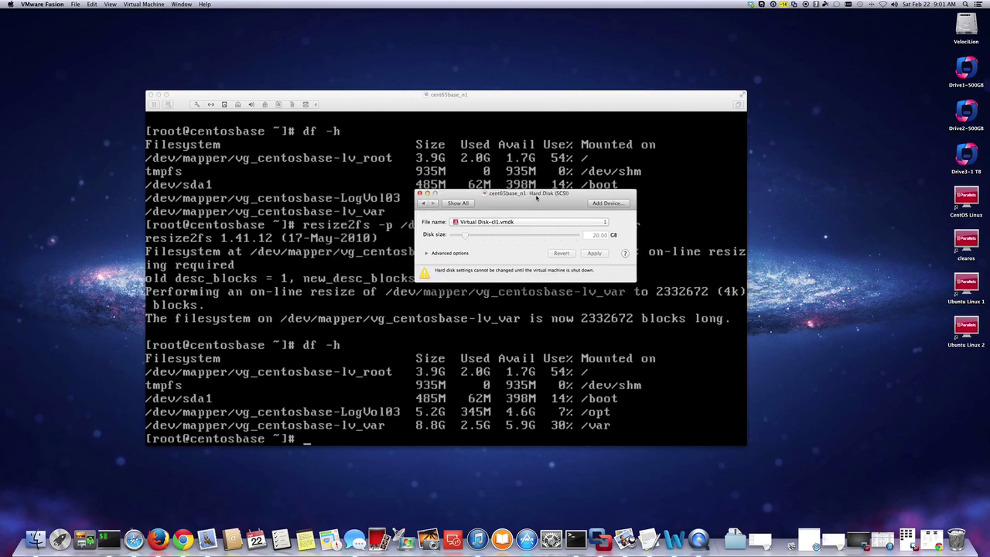
left_click_drag(537, 198, 542, 222)
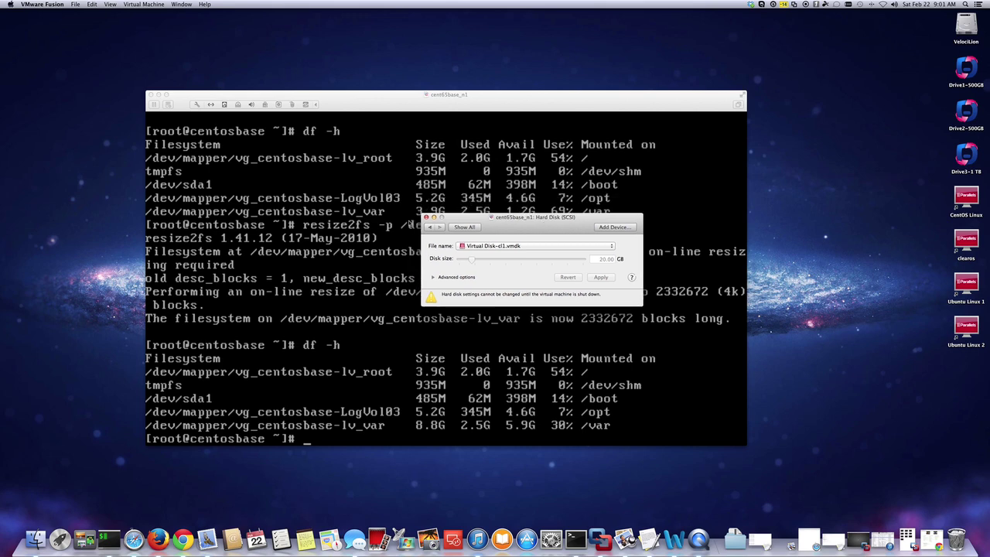
left_click(426, 218)
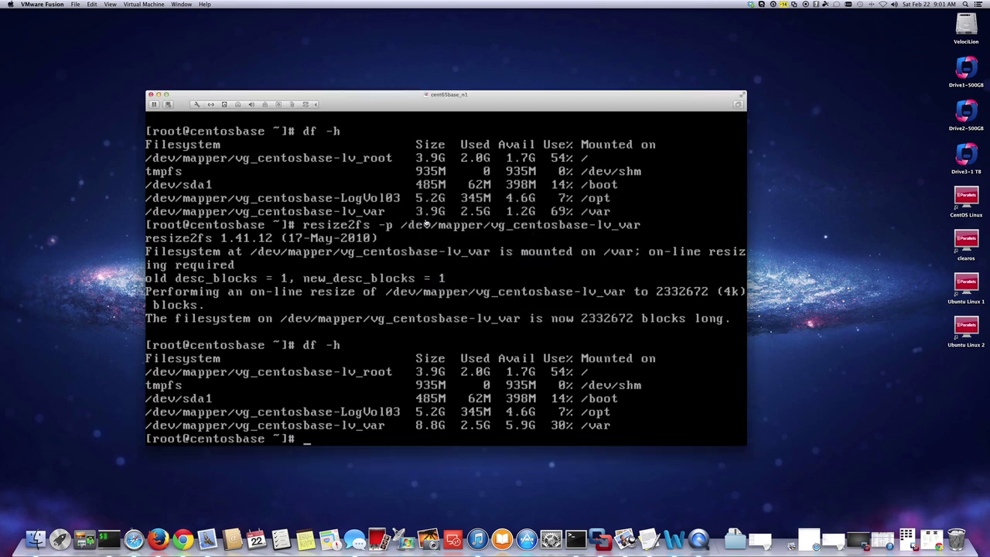